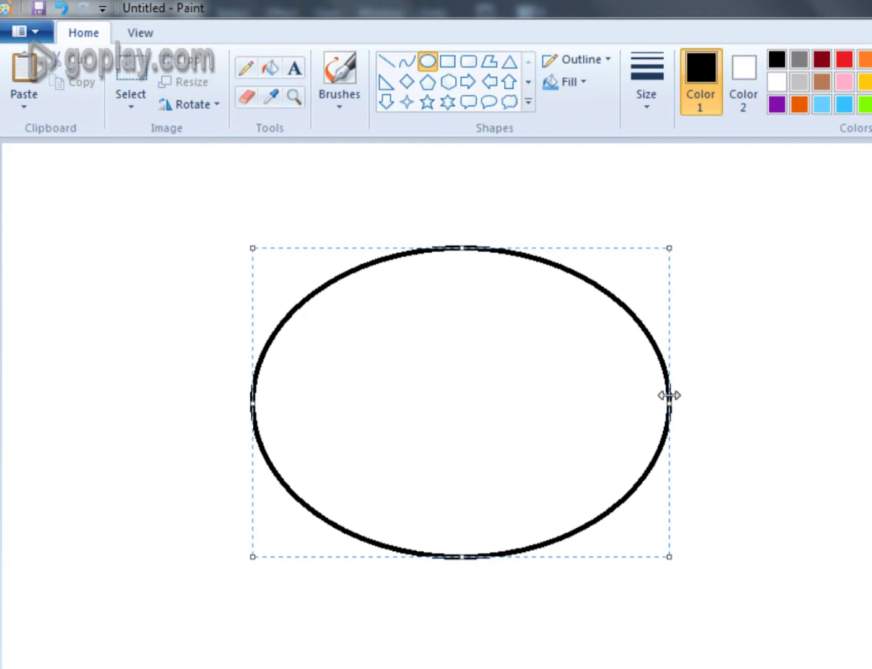
Step: Restore the ellipse's outline to black after trying light blue, and fill its interior with the lighter sky blue
{"action": "left_click", "coordinate": [819, 102]}
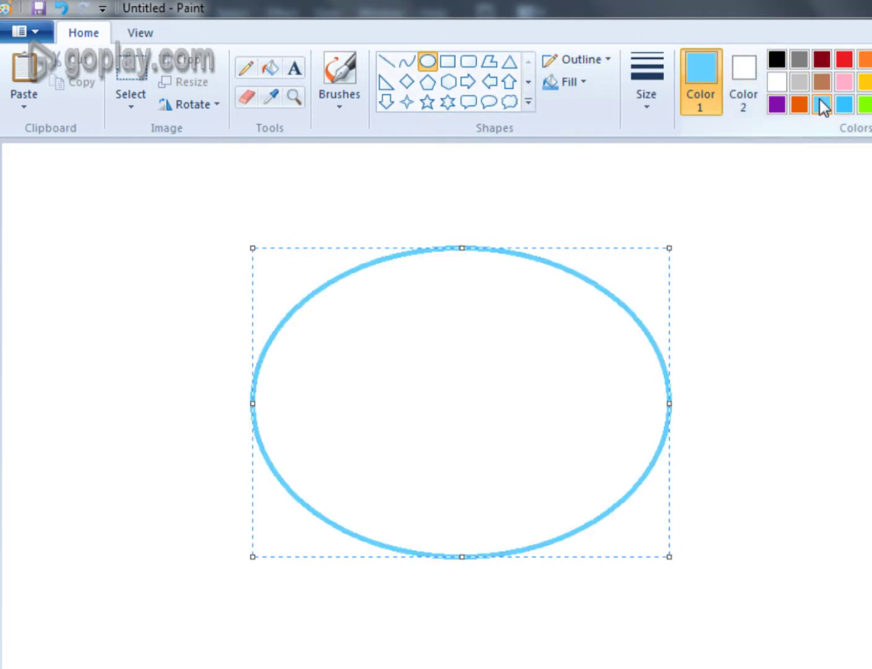
{"action": "left_click", "coordinate": [776, 61]}
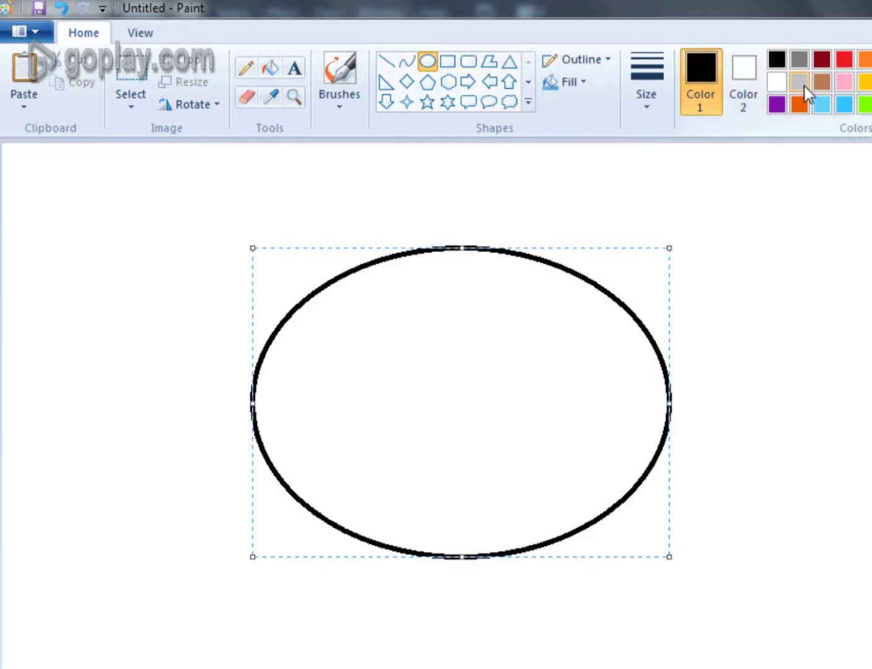
{"action": "left_click", "coordinate": [268, 68]}
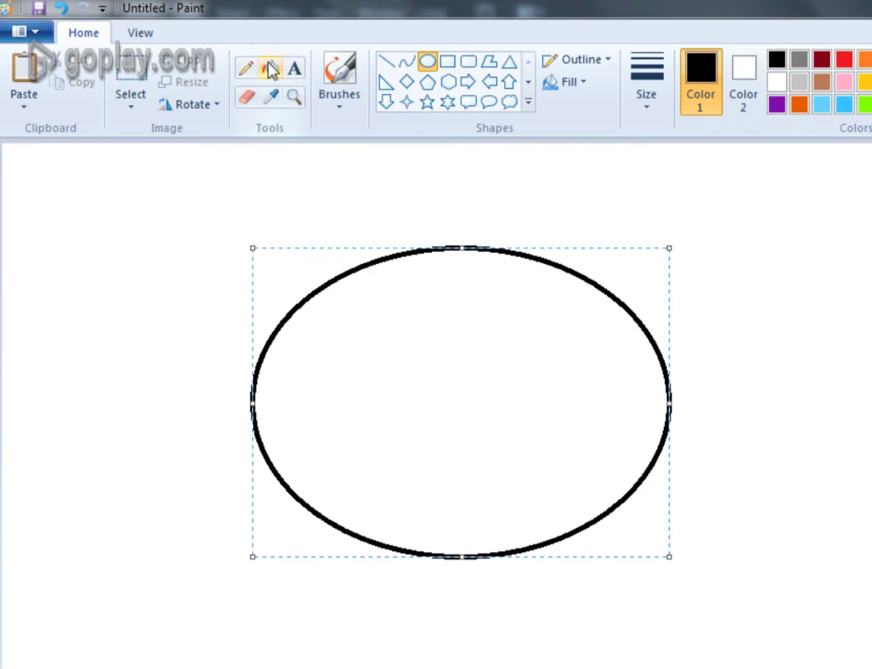
{"action": "left_click", "coordinate": [829, 105]}
{"action": "left_click", "coordinate": [842, 106]}
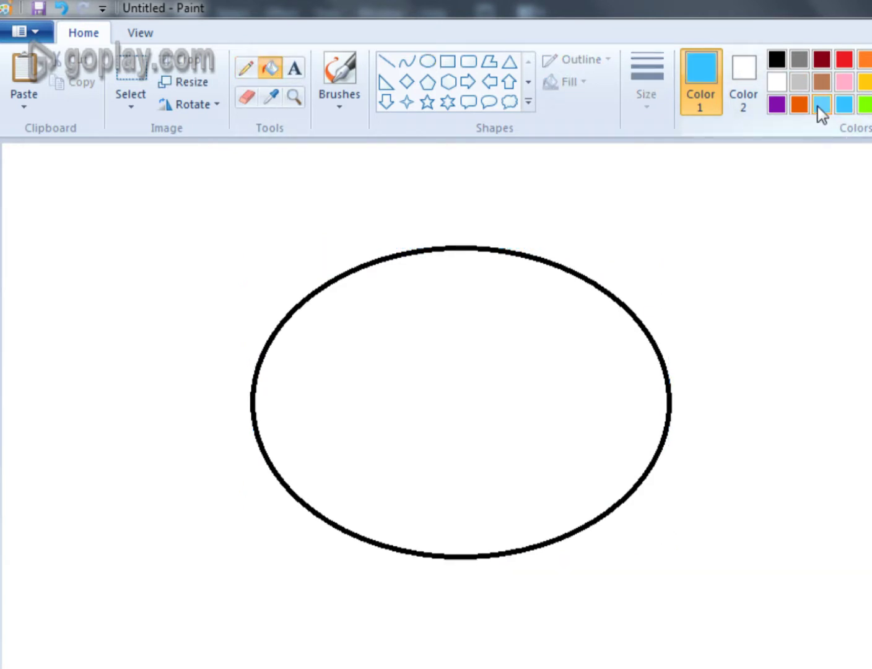
{"action": "left_click", "coordinate": [819, 107]}
{"action": "left_click", "coordinate": [545, 318]}
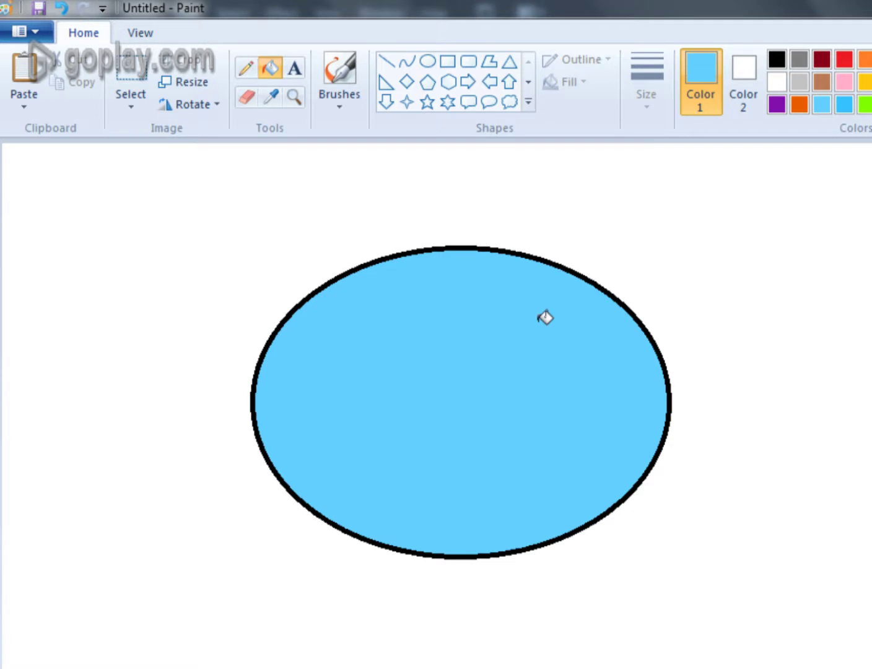
{"action": "left_click", "coordinate": [407, 61]}
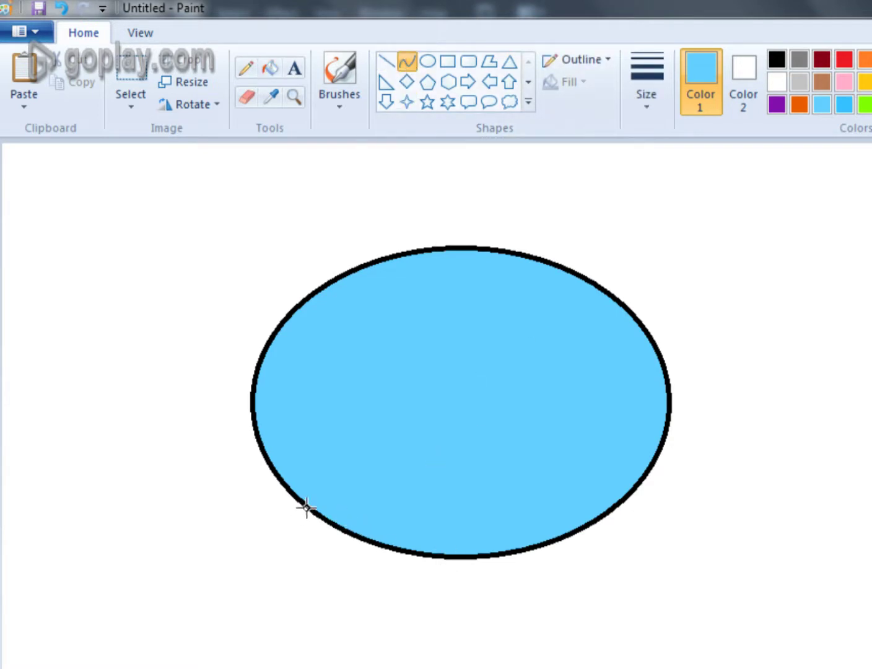
{"action": "left_click", "coordinate": [354, 533]}
{"action": "left_click", "coordinate": [777, 59]}
{"action": "mouse_move", "coordinate": [451, 486]}
{"action": "left_mouse_down"}
{"action": "mouse_move", "coordinate": [436, 487]}
{"action": "mouse_move", "coordinate": [450, 500]}
{"action": "mouse_move", "coordinate": [427, 504]}
{"action": "left_mouse_up"}
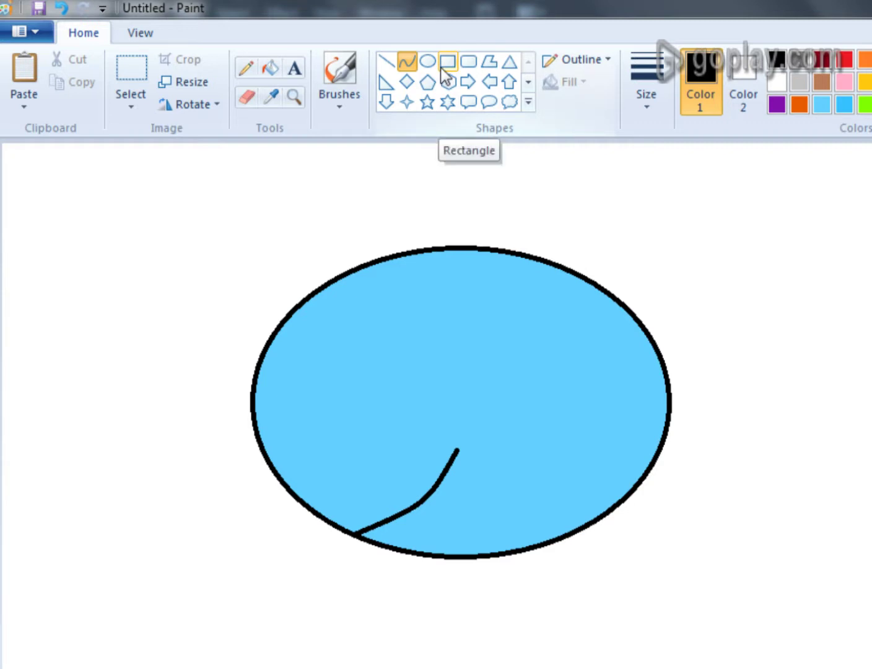
{"action": "key", "text": "ctrl+z"}
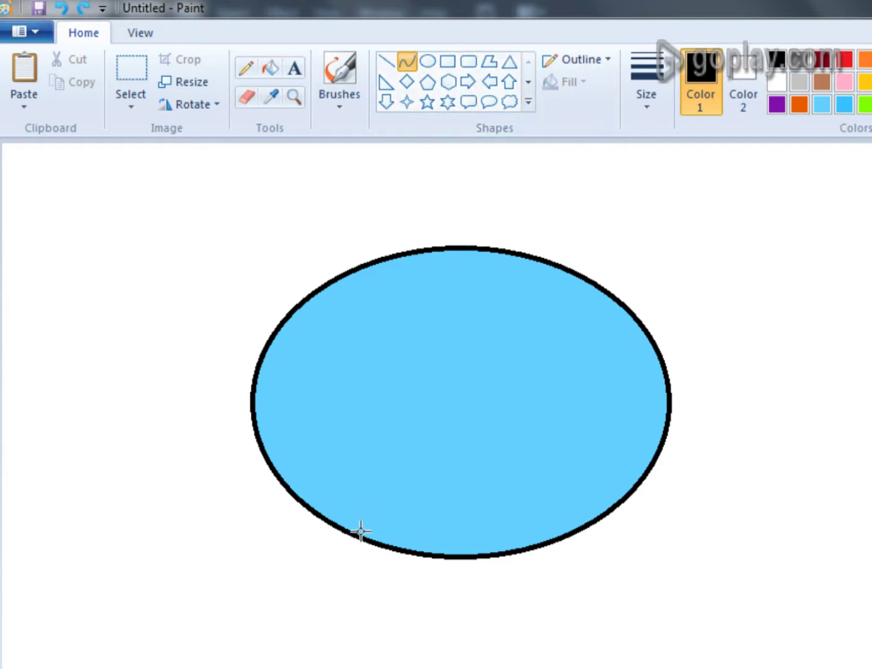
Step: Draw a black mouth curve rising from the ellipse's lower-left edge, with a short bent corner mark at its end and another farther right
{"action": "mouse_move", "coordinate": [351, 533]}
{"action": "left_mouse_down"}
{"action": "mouse_move", "coordinate": [389, 516]}
{"action": "mouse_move", "coordinate": [429, 477]}
{"action": "left_mouse_up"}
{"action": "left_click", "coordinate": [402, 508]}
{"action": "left_click", "coordinate": [406, 62]}
{"action": "mouse_move", "coordinate": [415, 455]}
{"action": "left_mouse_down"}
{"action": "mouse_move", "coordinate": [456, 476]}
{"action": "mouse_move", "coordinate": [431, 476]}
{"action": "left_mouse_up"}
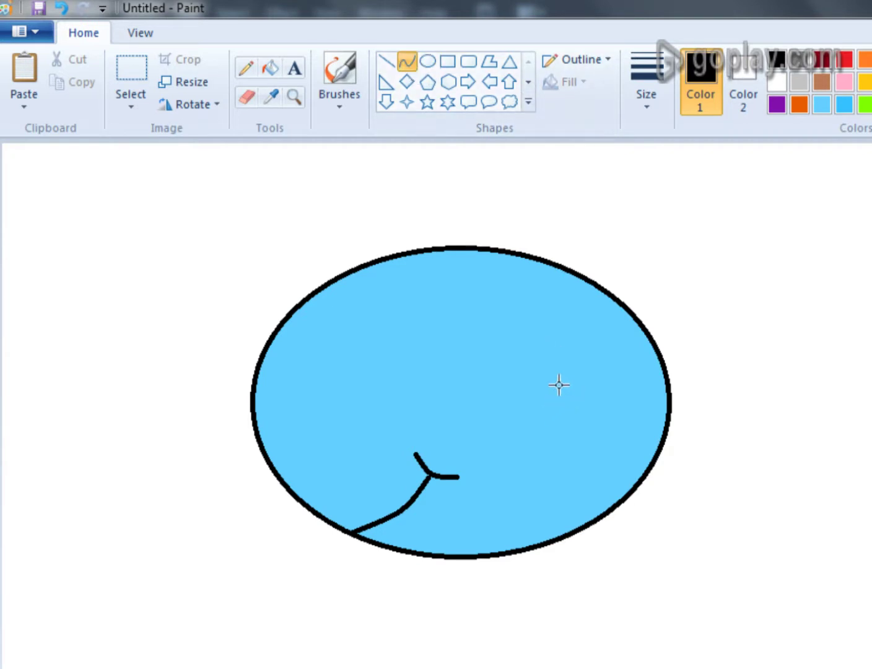
{"action": "left_click_drag", "start_coordinate": [549, 406], "coordinate": [565, 418]}
Step: Draw a black triangle from three straight lines, starting at the right-hand mouth corner mark and widening toward the ellipse's right edge
{"action": "left_click", "coordinate": [385, 61]}
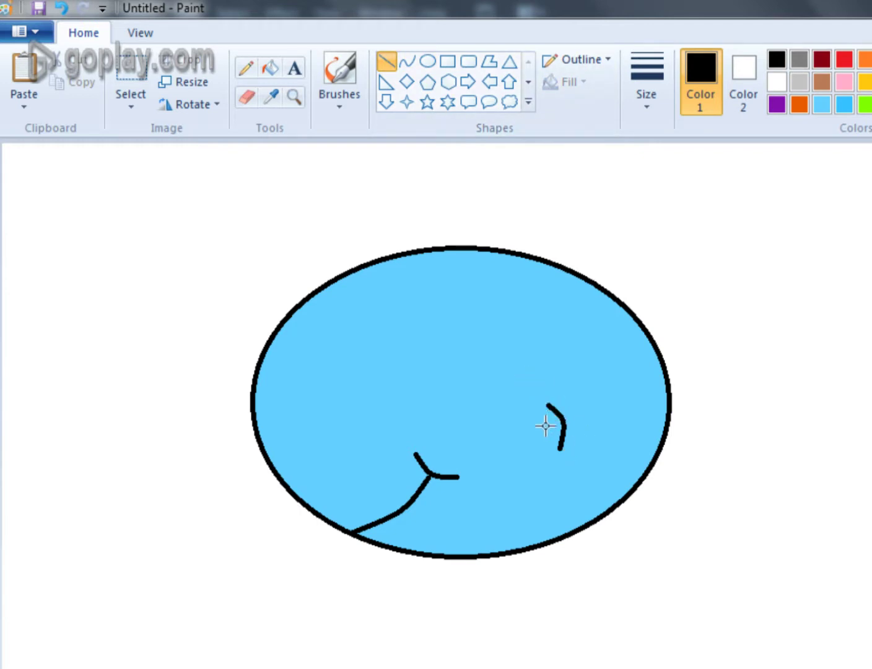
{"action": "left_click_drag", "start_coordinate": [546, 426], "coordinate": [610, 366]}
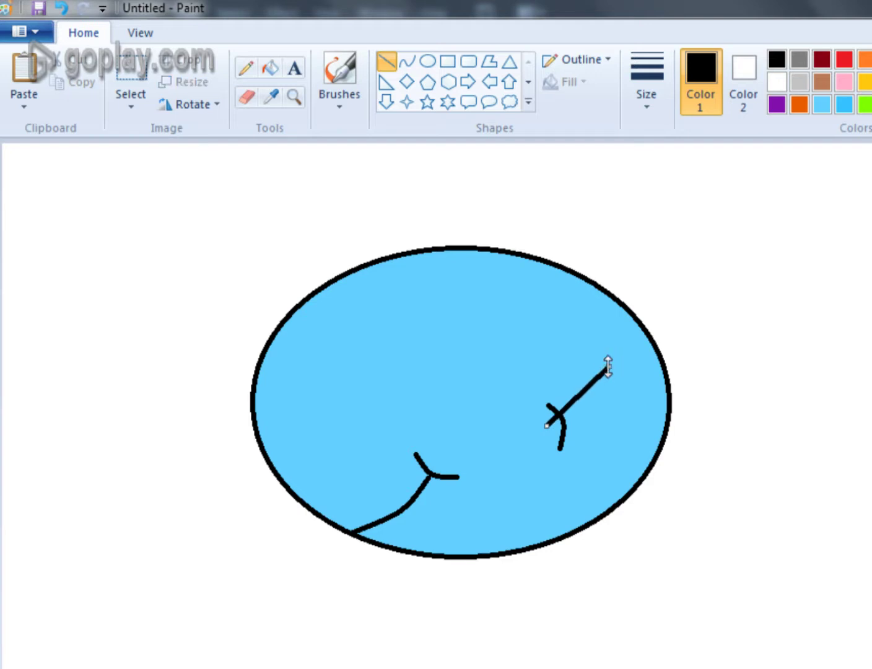
{"action": "left_click", "coordinate": [407, 62]}
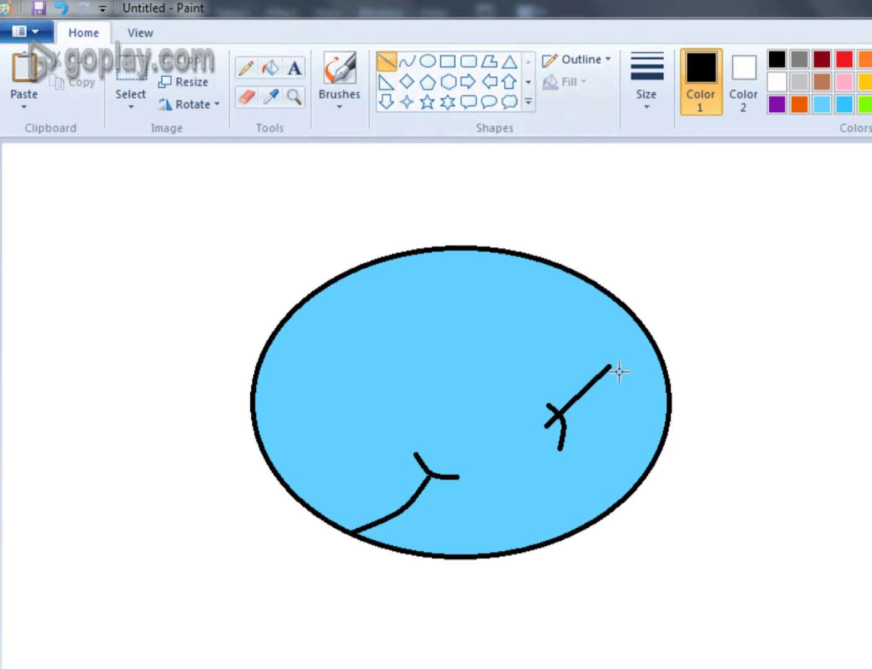
{"action": "left_click_drag", "start_coordinate": [612, 368], "coordinate": [620, 426]}
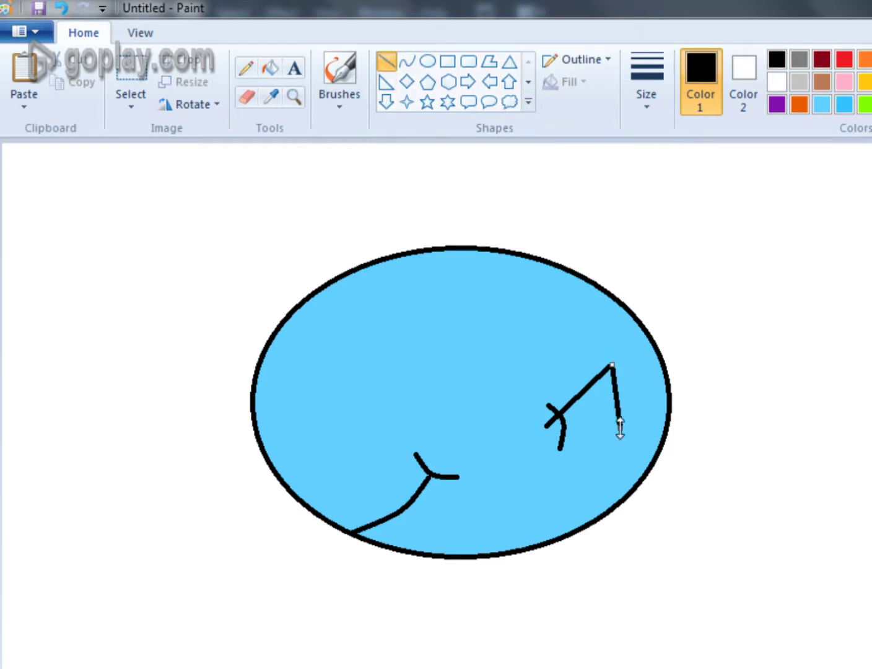
{"action": "left_click", "coordinate": [388, 63]}
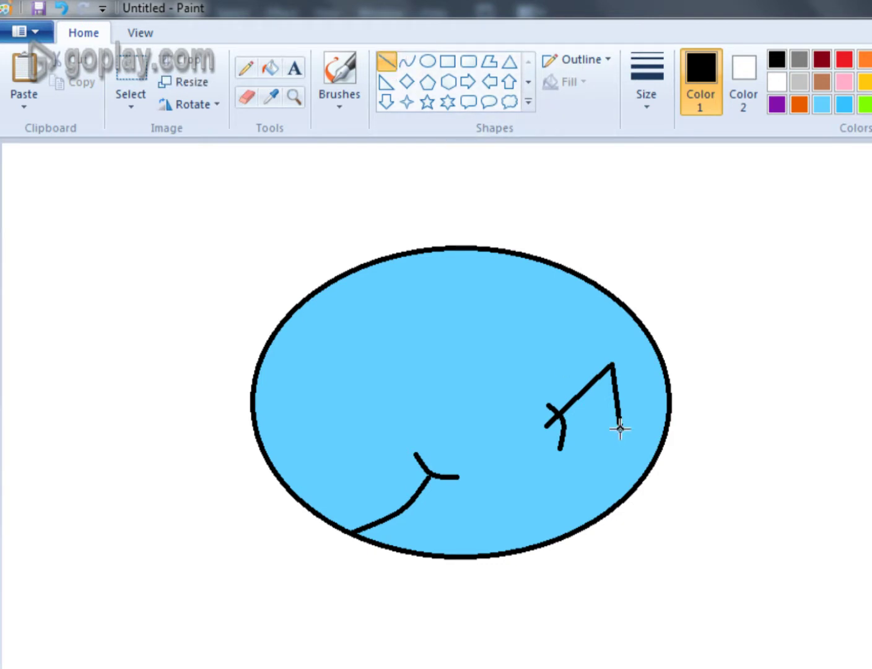
{"action": "left_click_drag", "start_coordinate": [617, 428], "coordinate": [547, 425]}
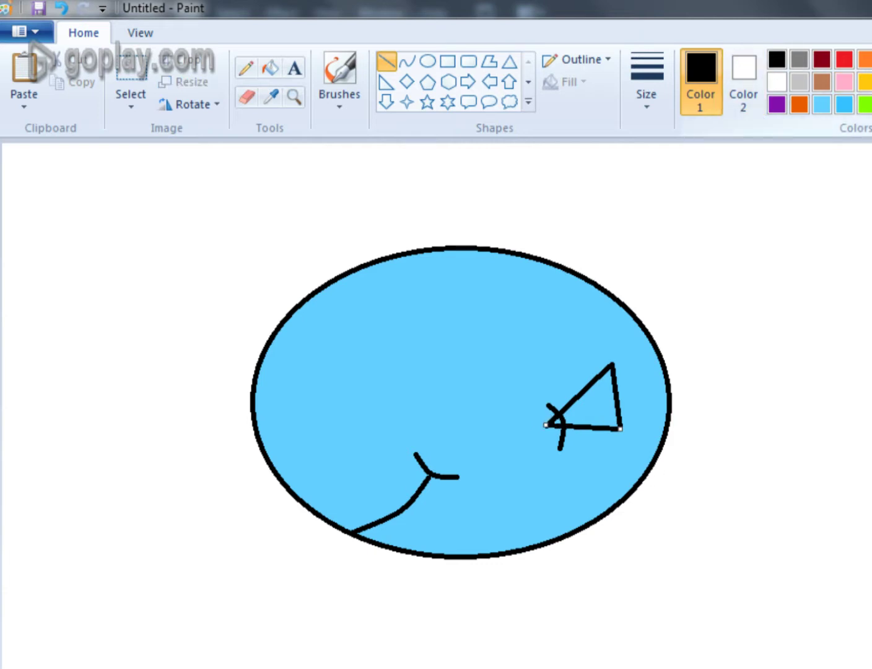
{"action": "left_click", "coordinate": [866, 105]}
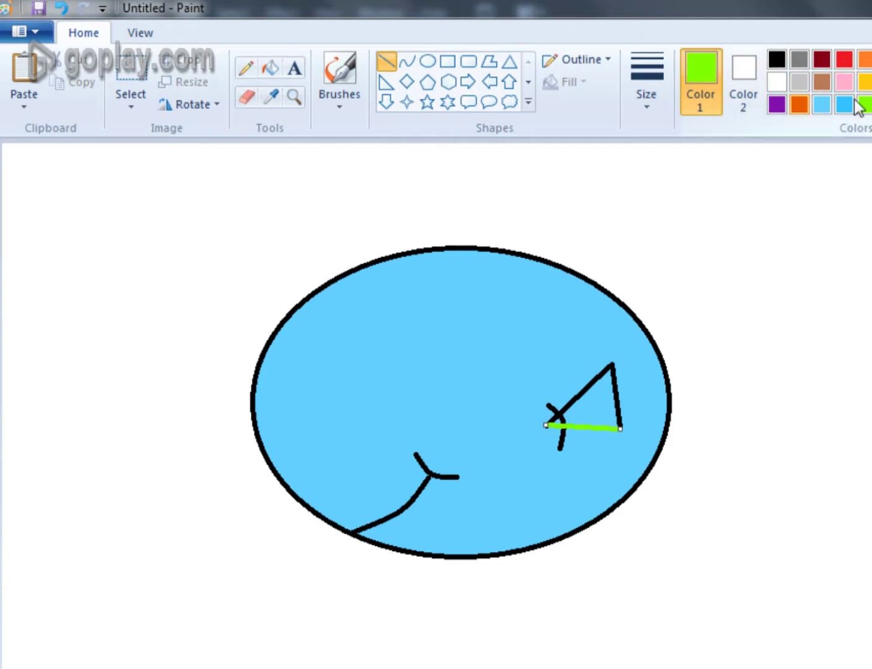
{"action": "left_click", "coordinate": [777, 59]}
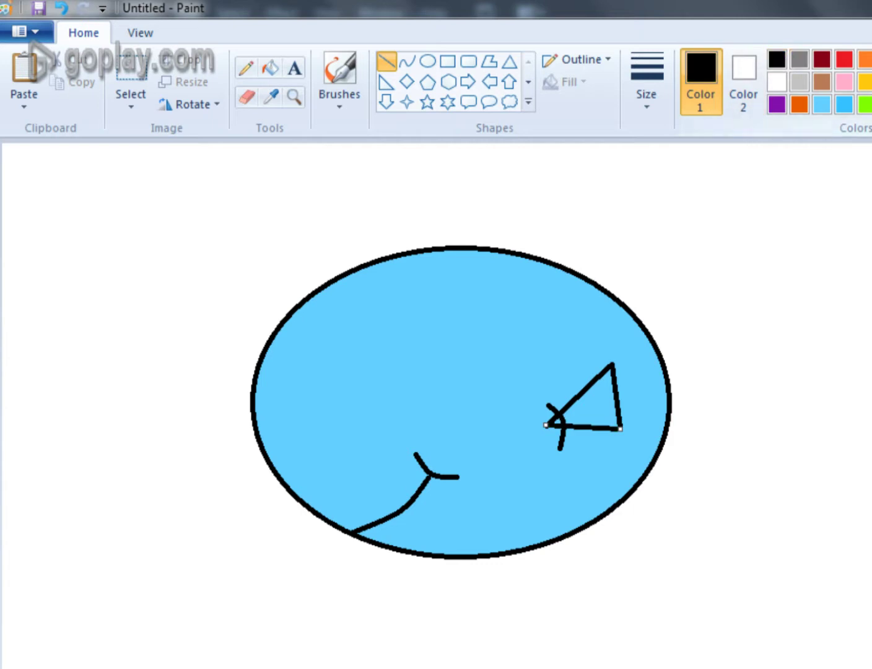
{"action": "left_click", "coordinate": [870, 81]}
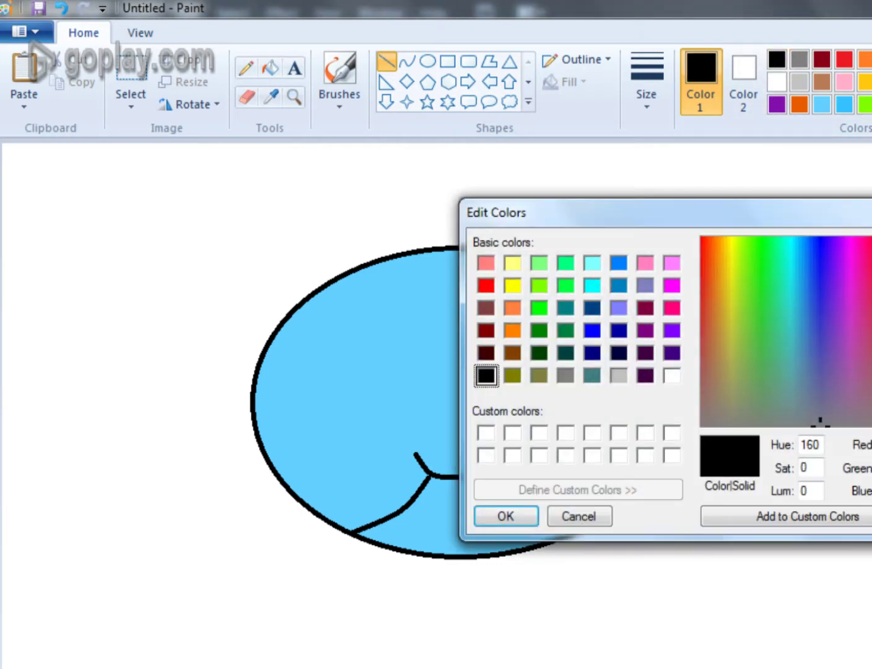
{"action": "left_click", "coordinate": [597, 526]}
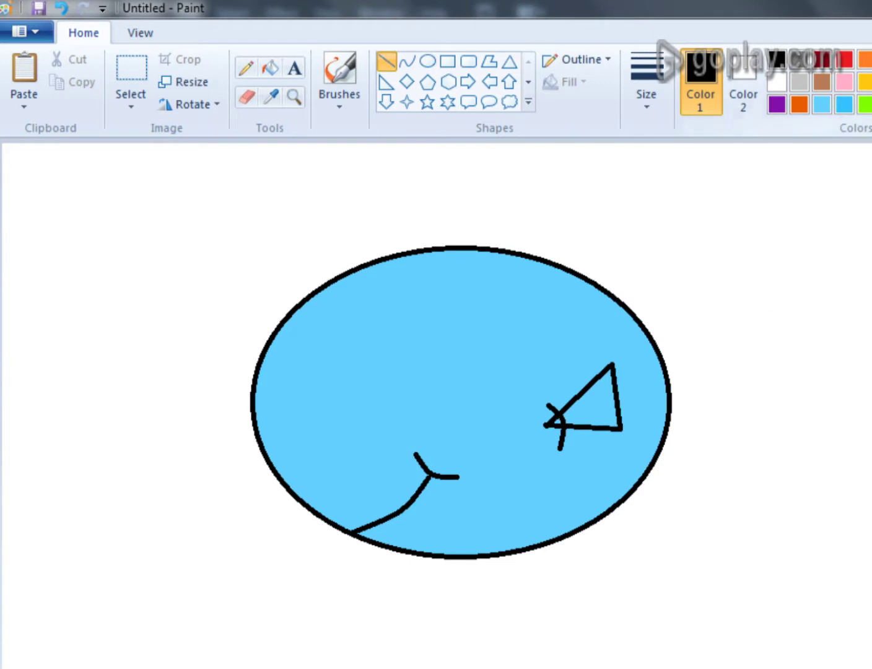
Step: Darken lime green to luminance 60 and draw a line in it from the triangle's left corner to the upper part of its right side
{"action": "left_click", "coordinate": [865, 104]}
{"action": "left_click", "coordinate": [871, 92]}
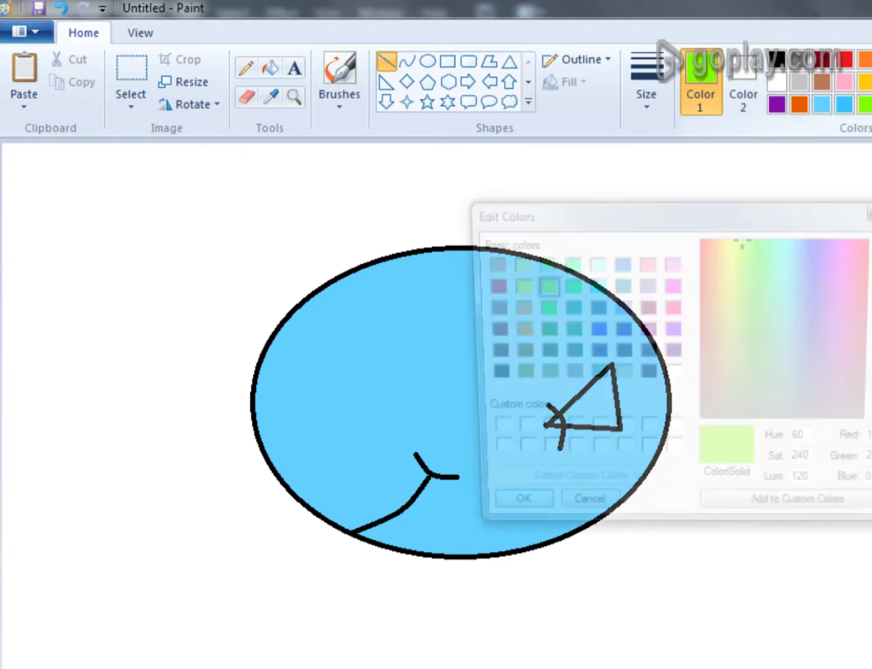
{"action": "left_click_drag", "start_coordinate": [870, 331], "coordinate": [870, 379]}
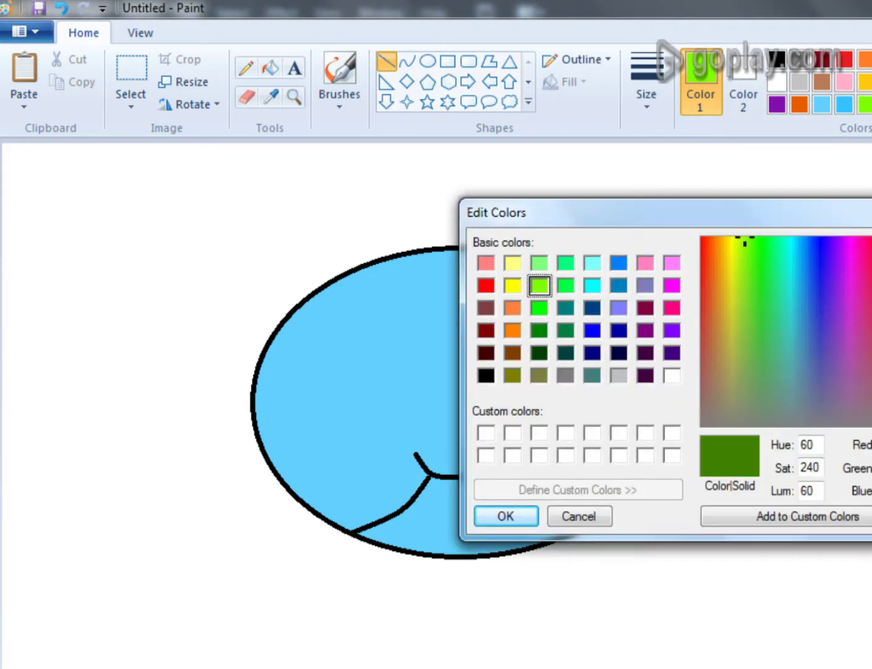
{"action": "left_click", "coordinate": [508, 515]}
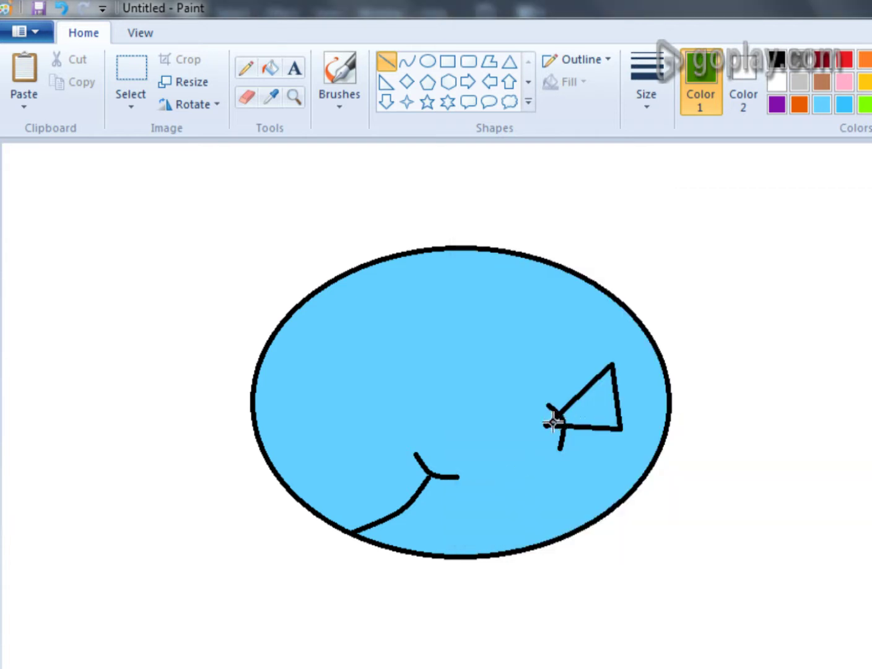
{"action": "left_click_drag", "start_coordinate": [554, 422], "coordinate": [613, 384]}
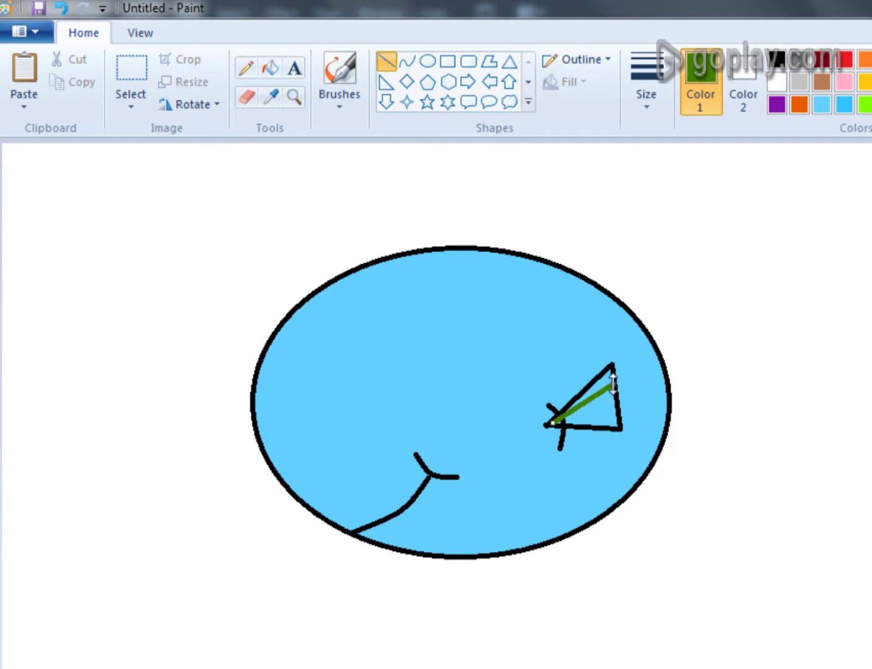
Step: Restyle the green line with the second-thinnest width and luminance 92, and draw a matching second line below it inside the triangle
{"action": "left_click", "coordinate": [644, 93]}
{"action": "left_click", "coordinate": [682, 181]}
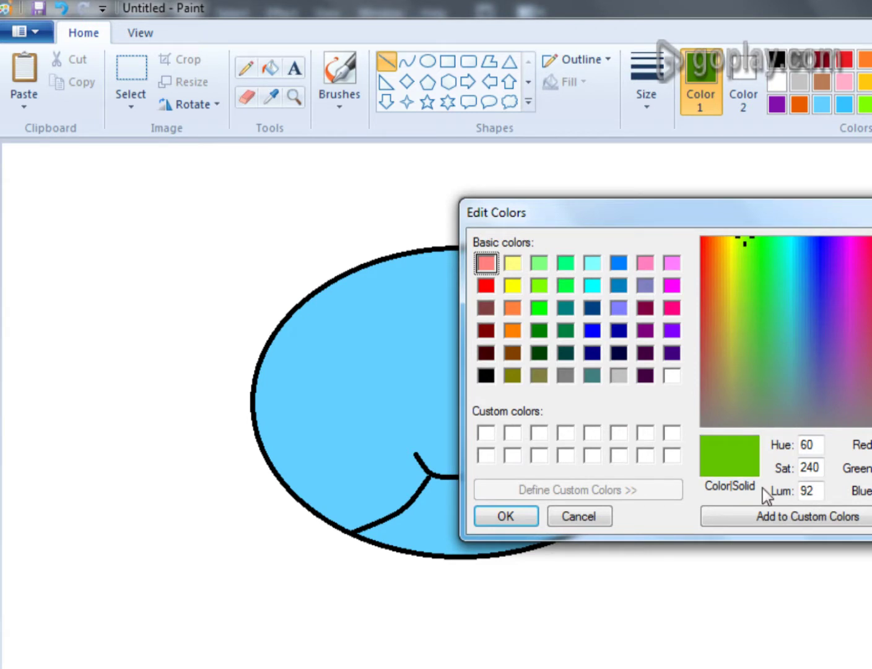
{"action": "left_click", "coordinate": [531, 517]}
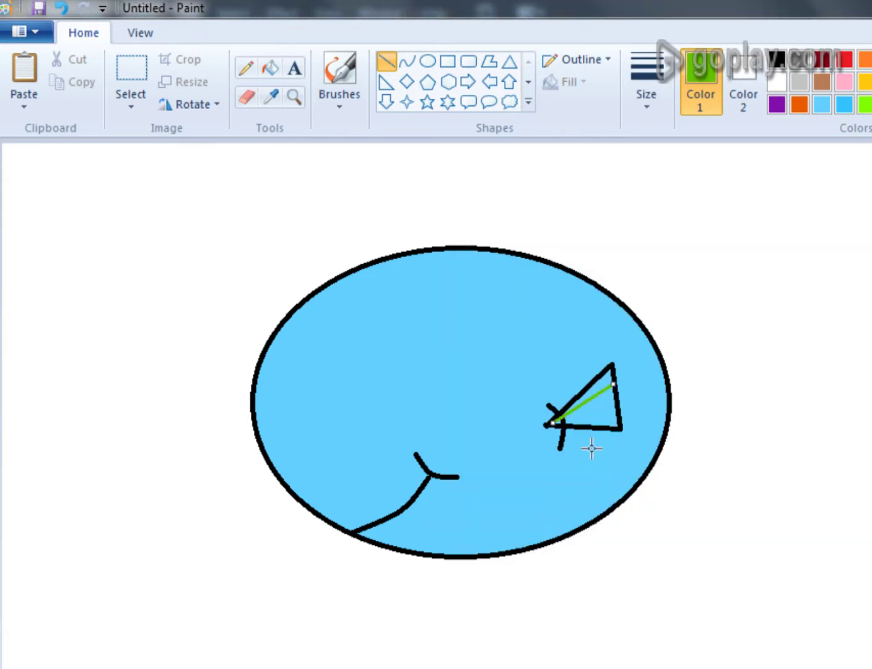
{"action": "left_click", "coordinate": [672, 294]}
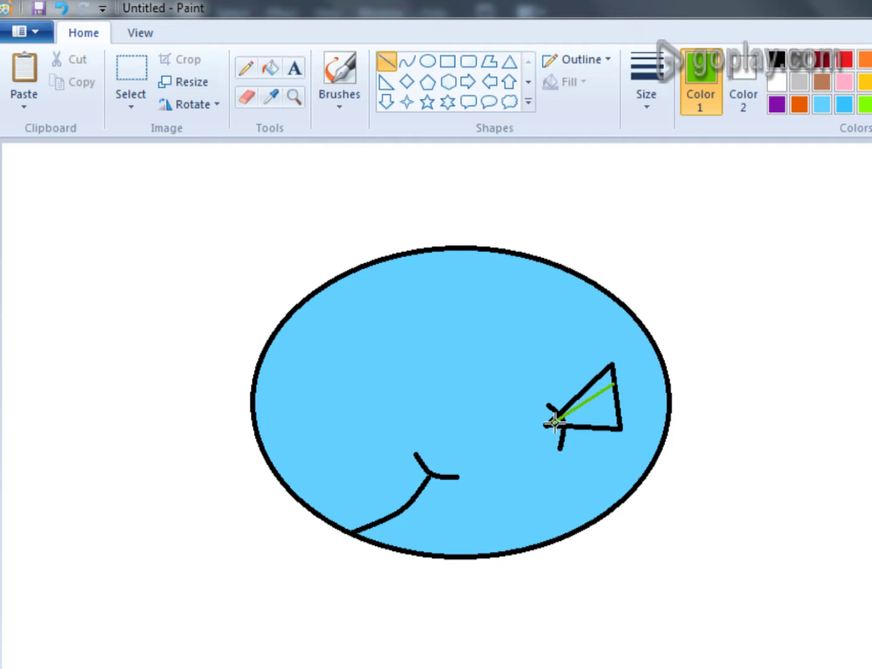
{"action": "left_click_drag", "start_coordinate": [553, 423], "coordinate": [615, 411]}
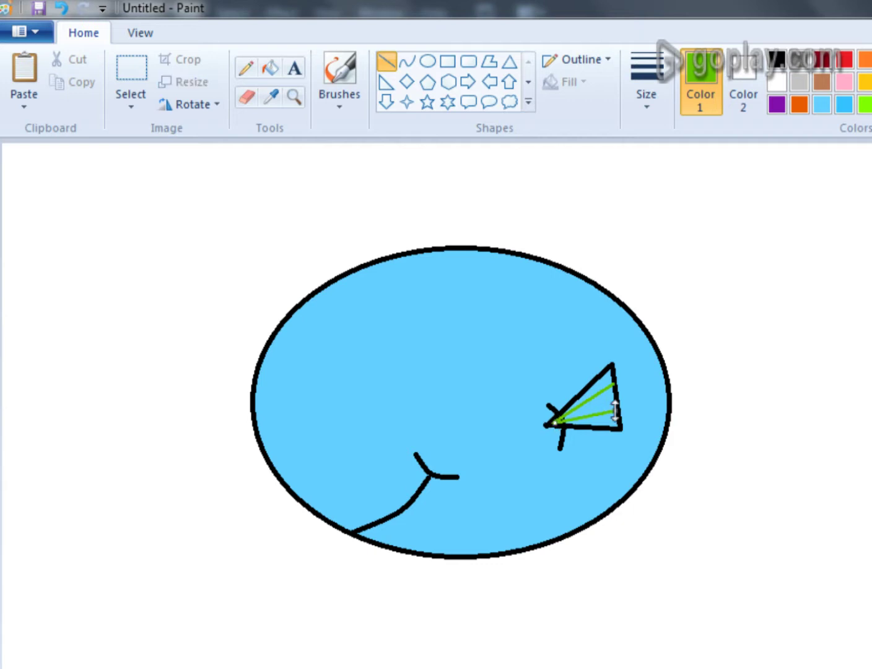
Step: Fill the triangle's band between the two green lines with the same green and its outer areas with lime green
{"action": "left_click", "coordinate": [270, 72]}
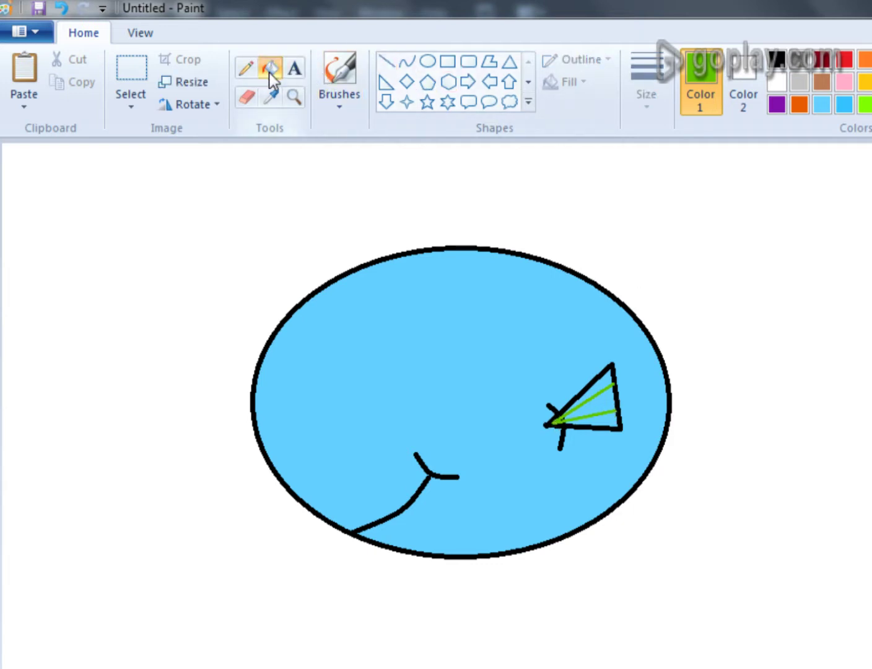
{"action": "left_click", "coordinate": [606, 399]}
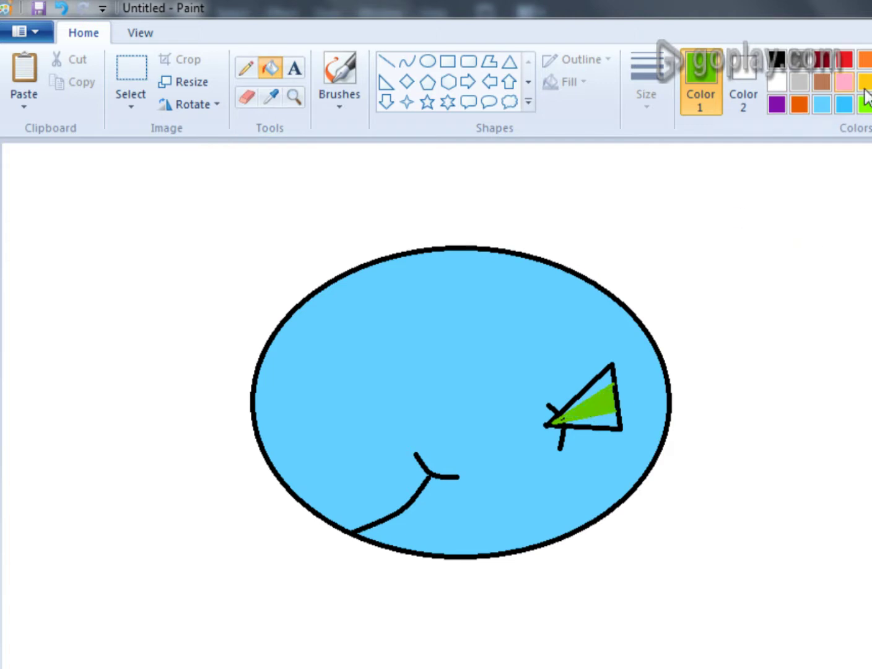
{"action": "left_click", "coordinate": [613, 415]}
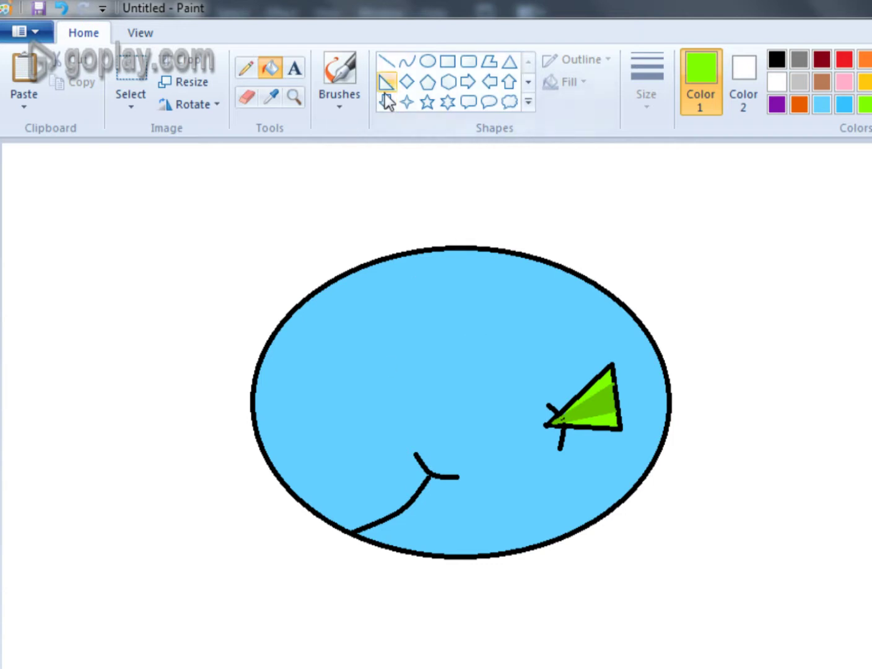
Step: Draw a short black curve at the third line thickness above the mouth, bent slightly upward in the ellipse's left half
{"action": "left_click", "coordinate": [407, 62]}
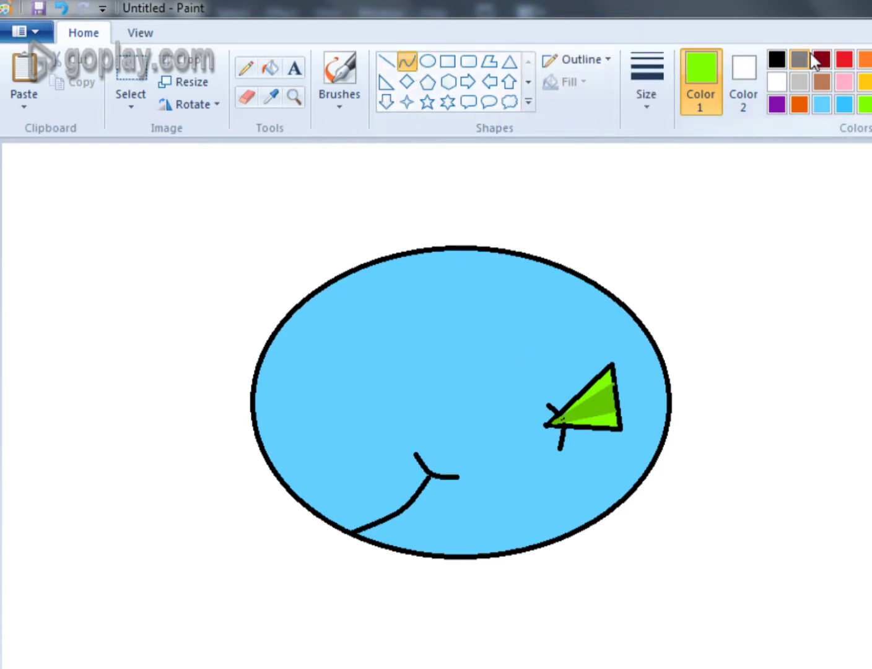
{"action": "left_click", "coordinate": [779, 59]}
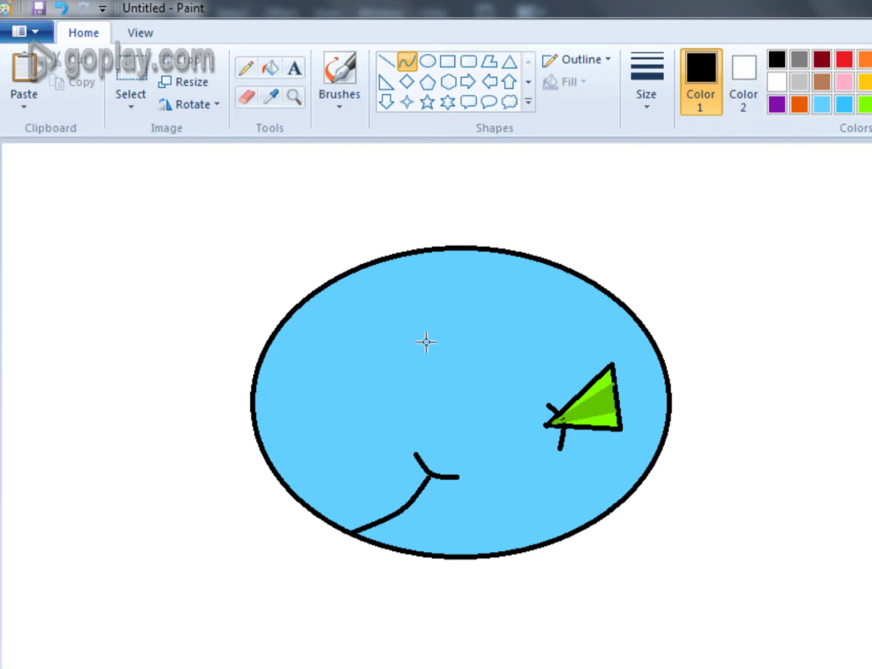
{"action": "left_click_drag", "start_coordinate": [383, 361], "coordinate": [429, 347]}
{"action": "left_click", "coordinate": [647, 98]}
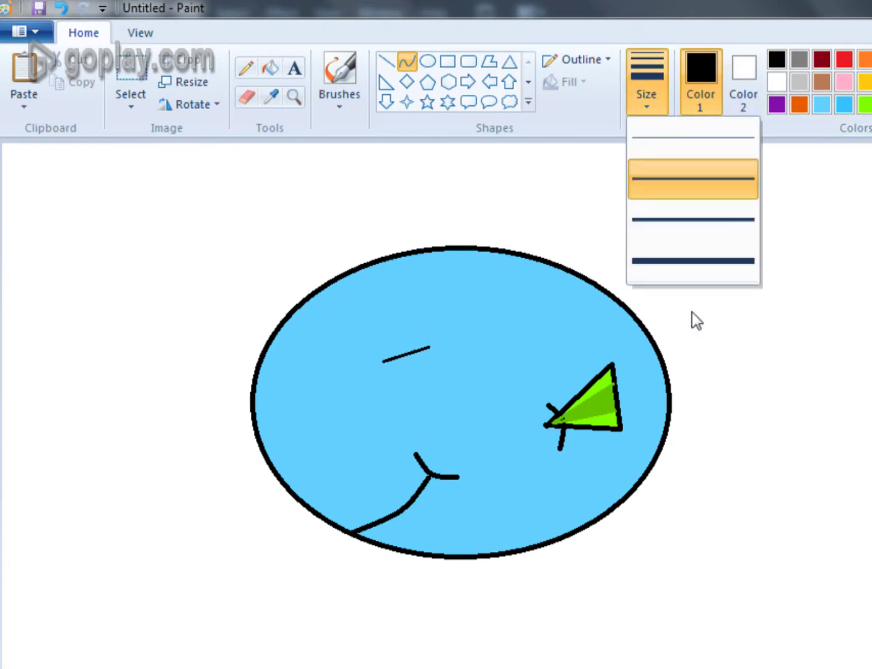
{"action": "left_click", "coordinate": [700, 218]}
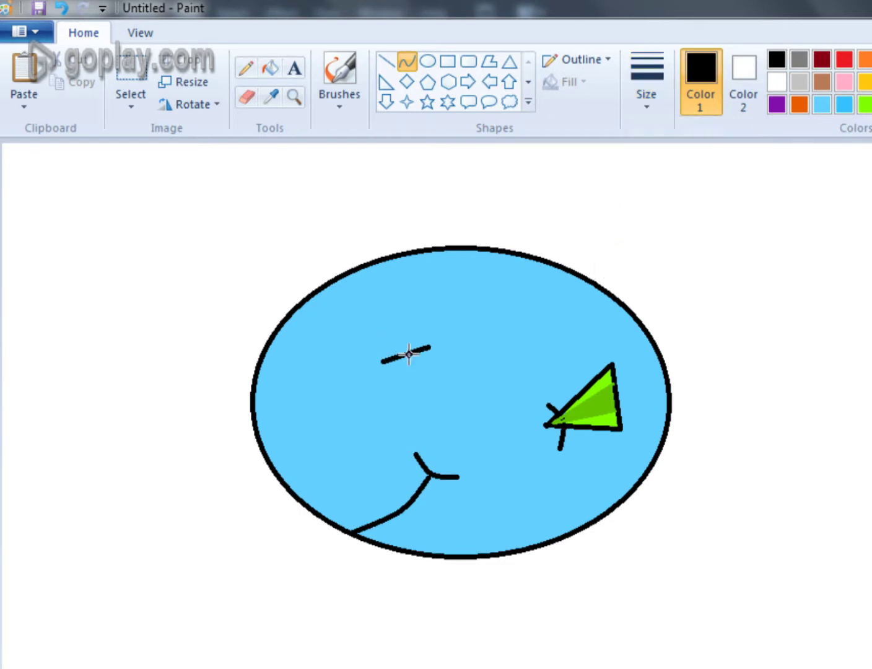
{"action": "left_click_drag", "start_coordinate": [406, 351], "coordinate": [401, 347]}
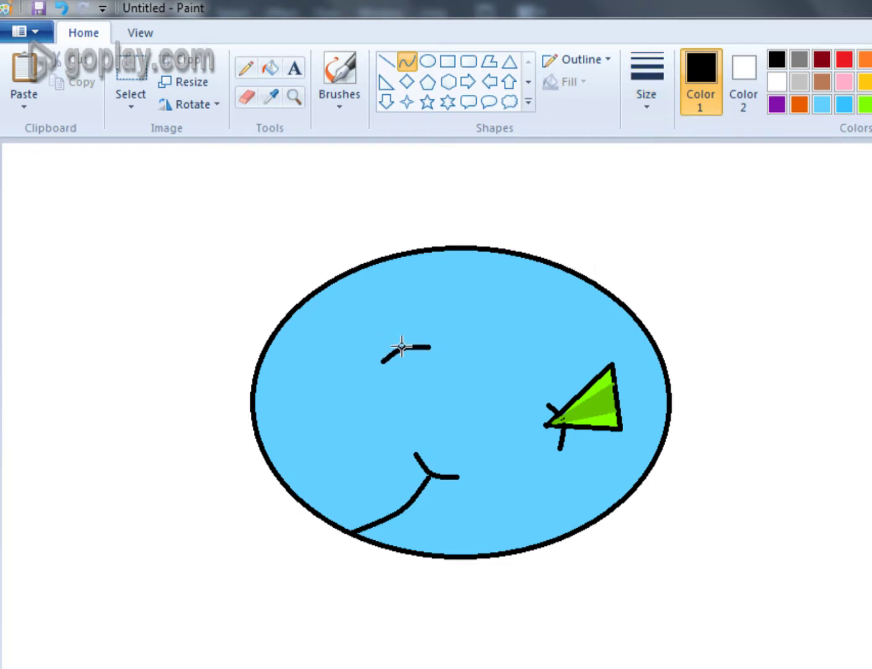
Step: Draw a small black-outlined oval just above the short black curve, stretching it slightly taller and narrowing it into an upright eye shape
{"action": "left_click", "coordinate": [427, 61]}
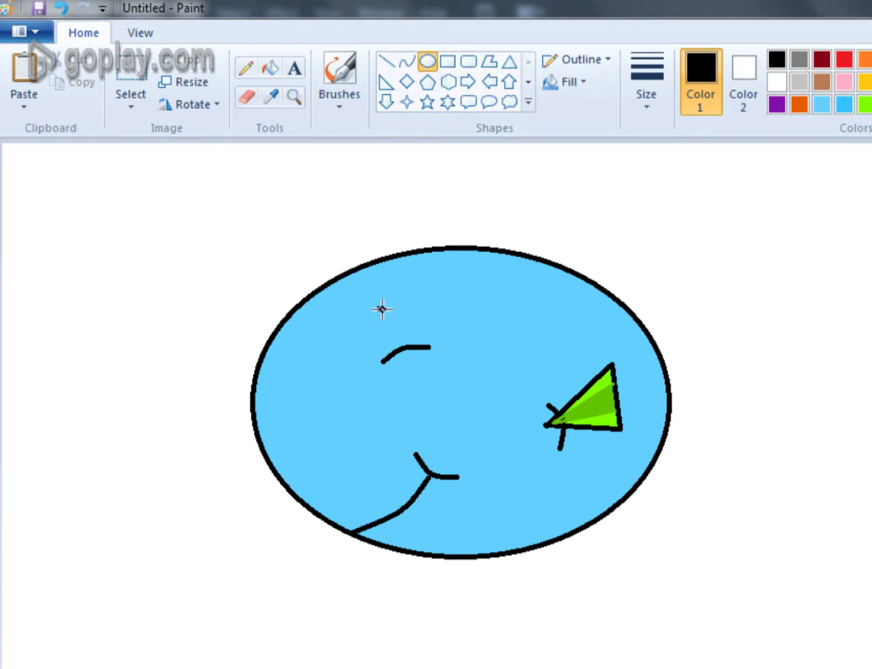
{"action": "left_click_drag", "start_coordinate": [378, 308], "coordinate": [424, 351]}
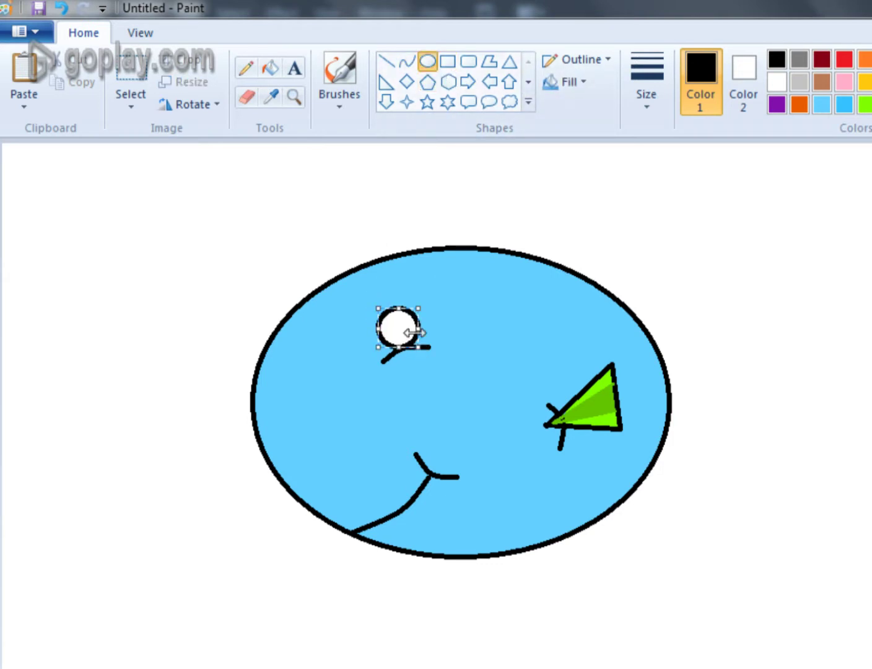
{"action": "left_click_drag", "start_coordinate": [398, 308], "coordinate": [399, 298]}
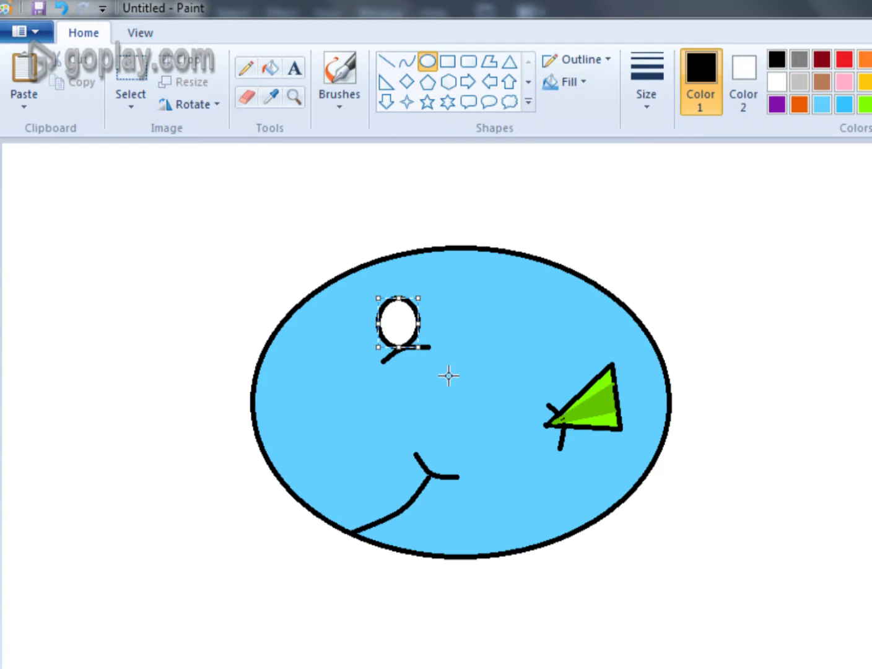
{"action": "left_click_drag", "start_coordinate": [419, 323], "coordinate": [408, 323]}
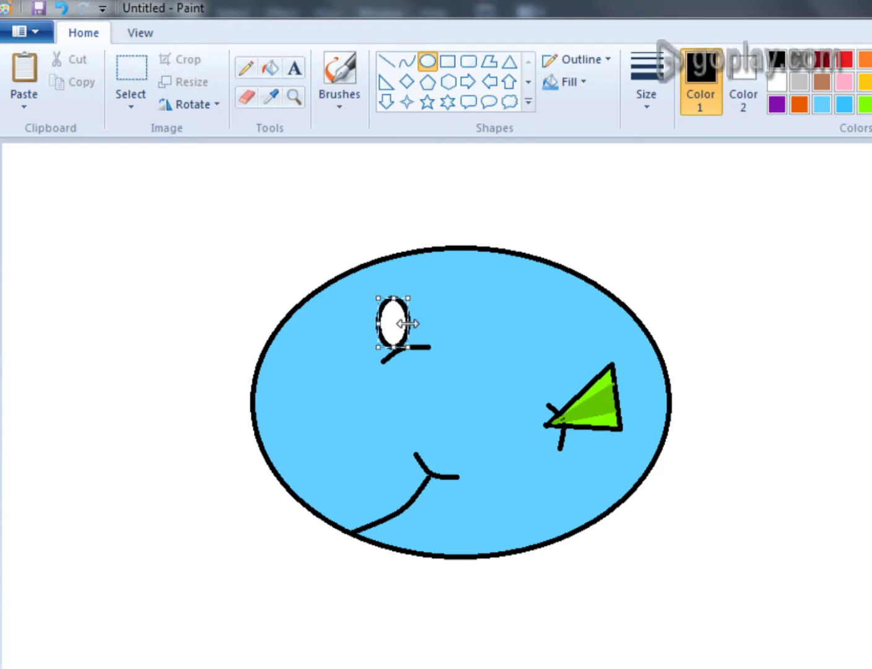
Step: Nudge the small oval slightly right and down so its base rests on the short black curve
{"action": "key", "text": "Right"}
{"action": "key", "text": "Right"}
{"action": "key", "text": "Right"}
{"action": "key", "text": "Right"}
{"action": "key", "text": "Right"}
{"action": "key", "text": "Right"}
{"action": "key", "text": "Right"}
{"action": "key", "text": "Right"}
{"action": "key", "text": "Right"}
{"action": "key", "text": "Right"}
{"action": "key", "text": "Right"}
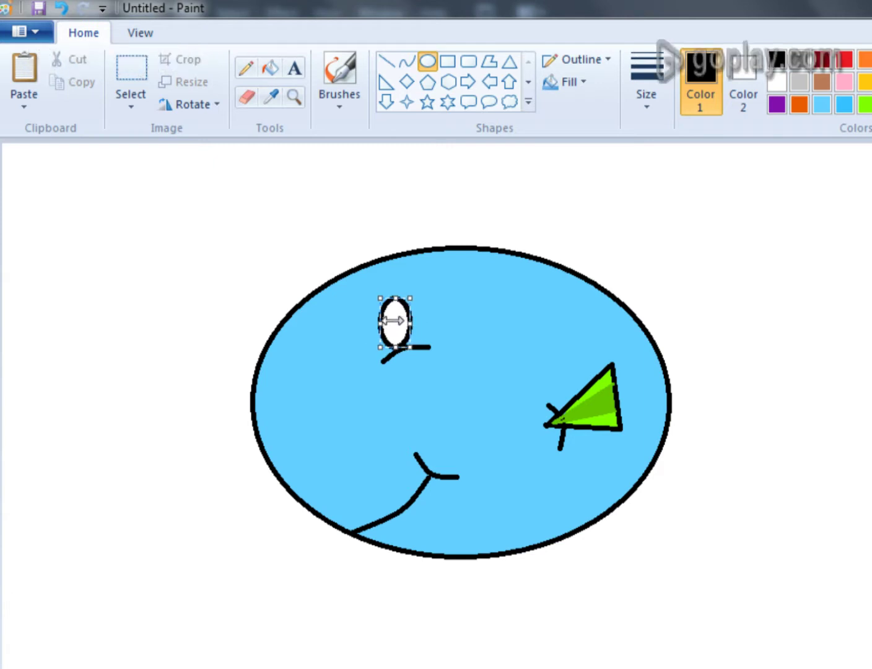
{"action": "key", "text": "Down"}
{"action": "key", "text": "Down"}
{"action": "key", "text": "Down"}
{"action": "key", "text": "Down"}
{"action": "key", "text": "Down"}
{"action": "key", "text": "Down"}
{"action": "key", "text": "Down"}
{"action": "key", "text": "Down"}
{"action": "key", "text": "Up"}
{"action": "key", "text": "Up"}
{"action": "key", "text": "Up"}
{"action": "key", "text": "Up"}
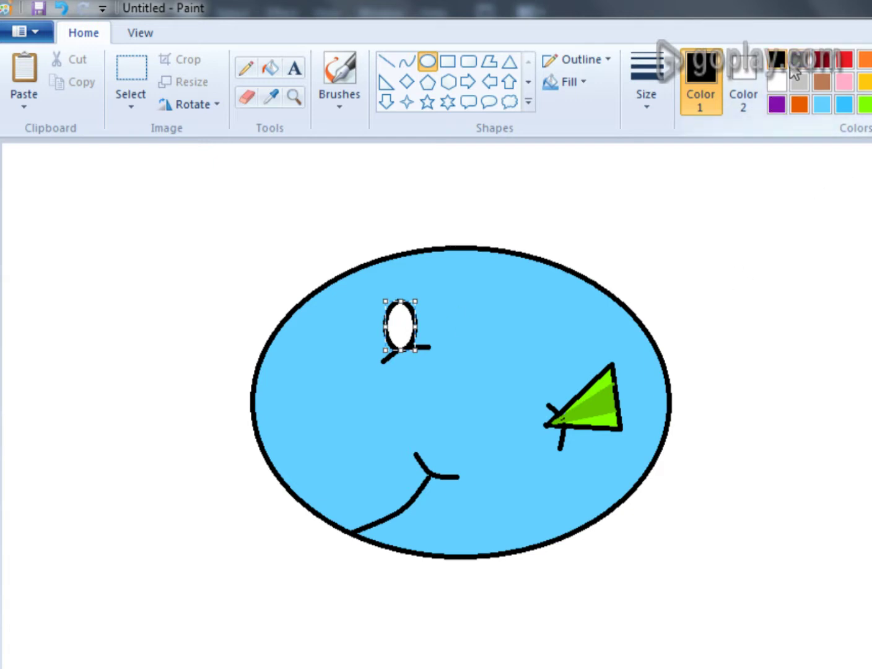
Step: Give the small eye oval a solid black fill
{"action": "left_click", "coordinate": [553, 82]}
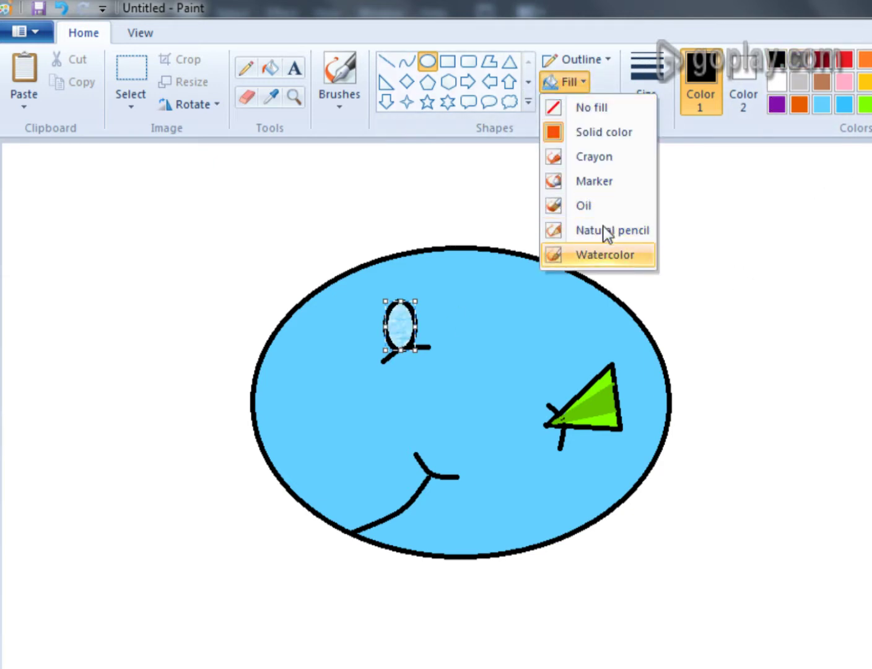
{"action": "left_click", "coordinate": [607, 132]}
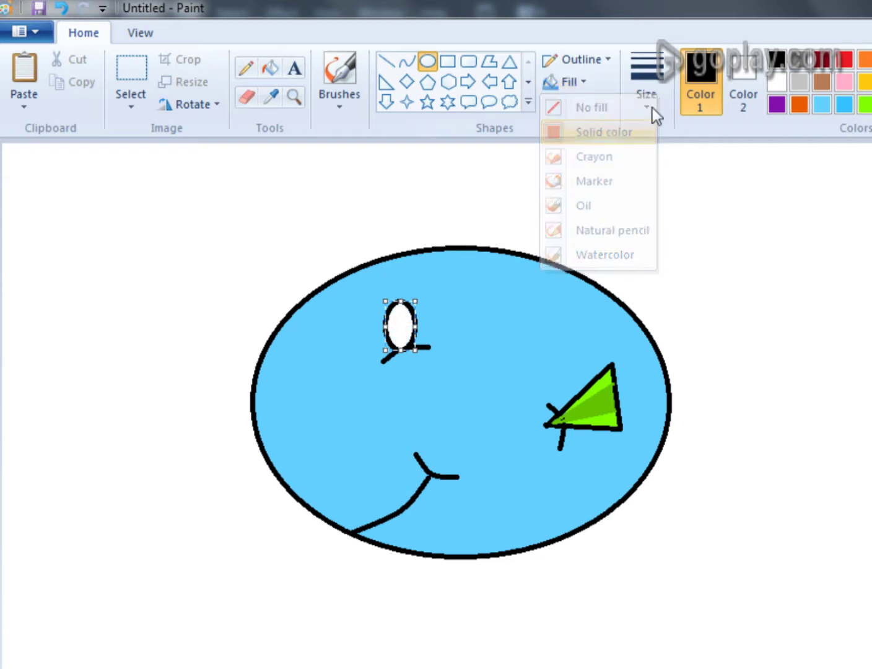
{"action": "left_click", "coordinate": [763, 78]}
{"action": "left_click", "coordinate": [777, 62]}
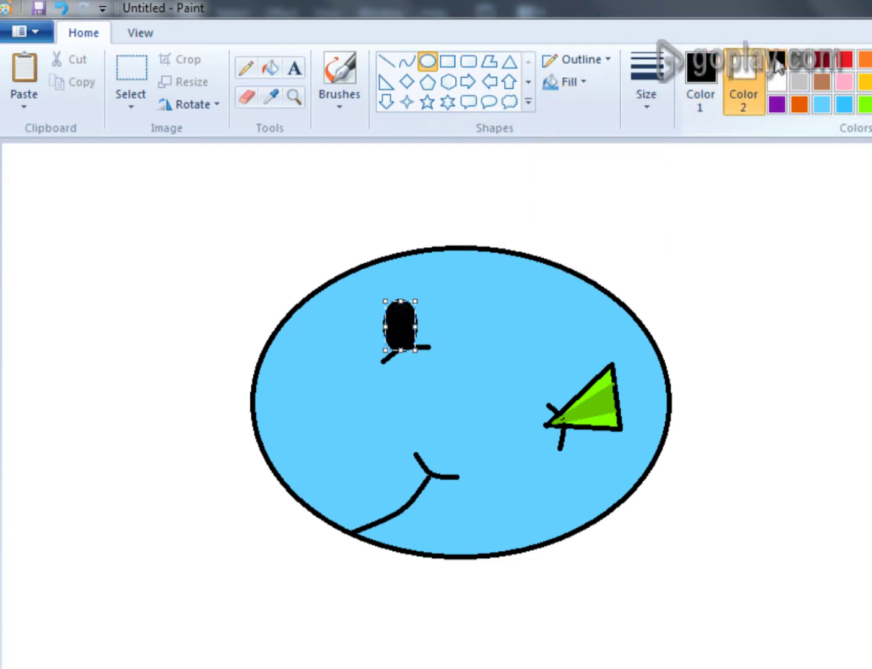
{"action": "left_click", "coordinate": [770, 73]}
{"action": "left_click", "coordinate": [774, 65]}
Step: Add a white highlight curve at the second line thickness inside the upper part of the black eye, bent upward to follow its edge
{"action": "left_click", "coordinate": [404, 62]}
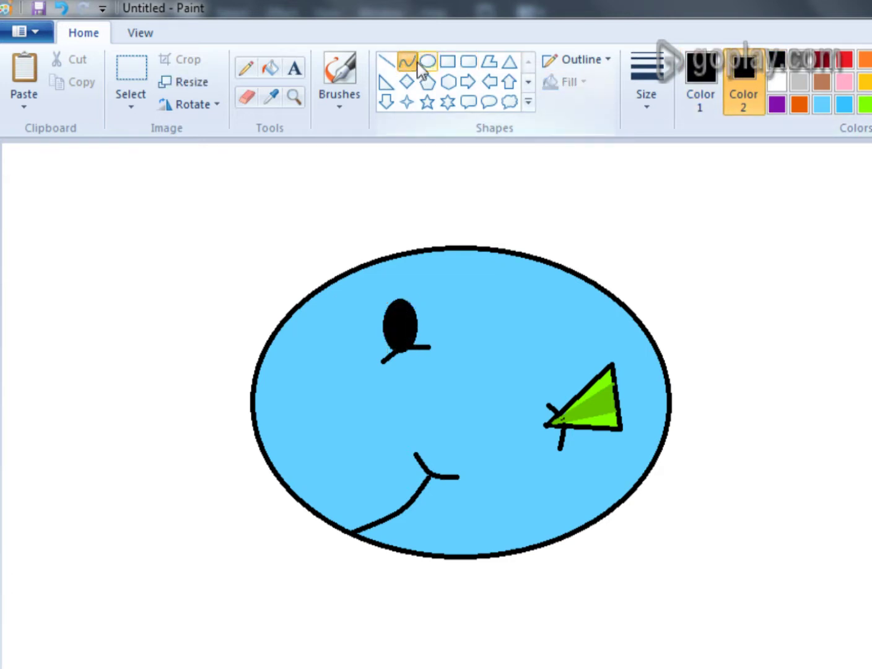
{"action": "left_click", "coordinate": [781, 87]}
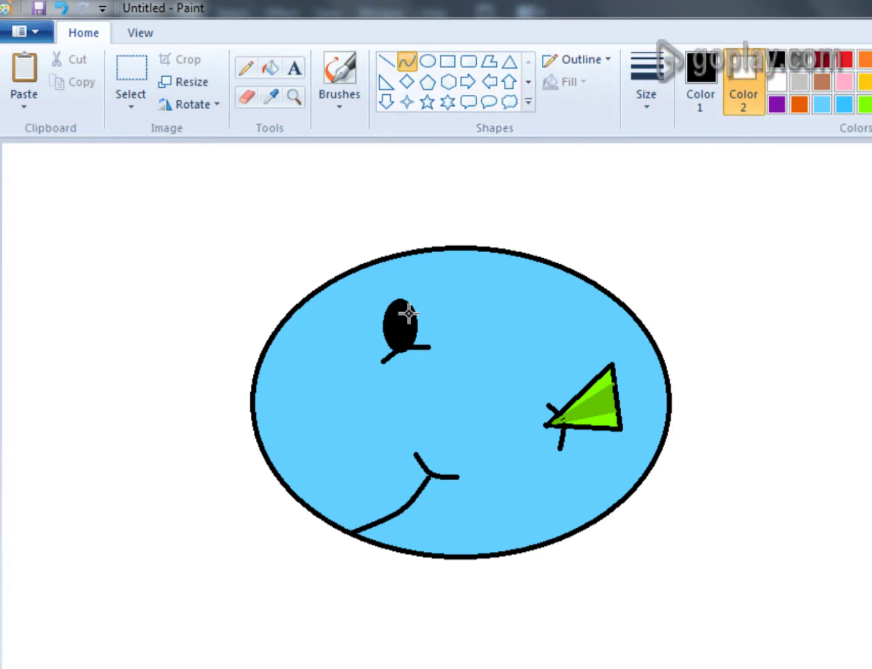
{"action": "left_click", "coordinate": [699, 86]}
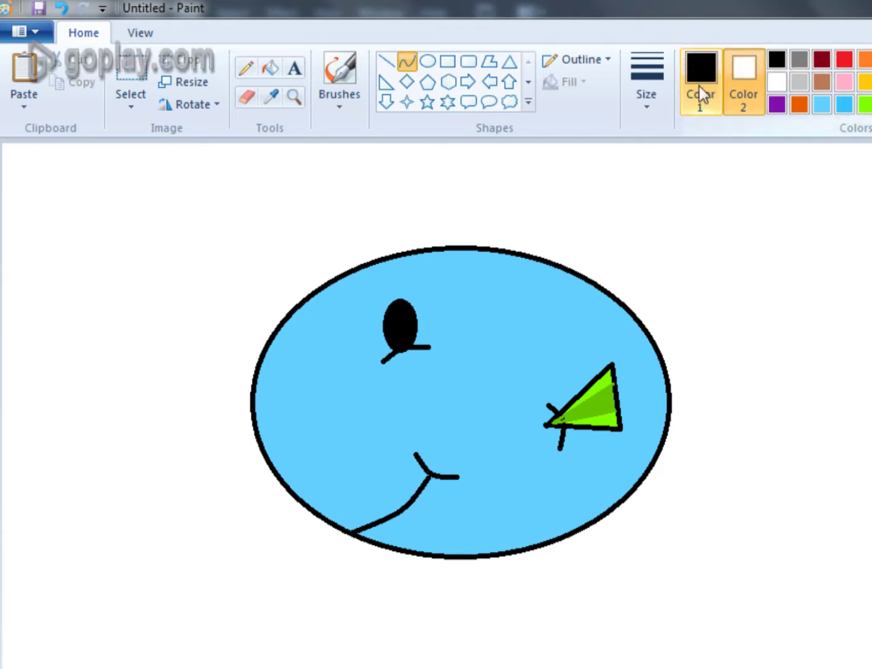
{"action": "left_click", "coordinate": [778, 83]}
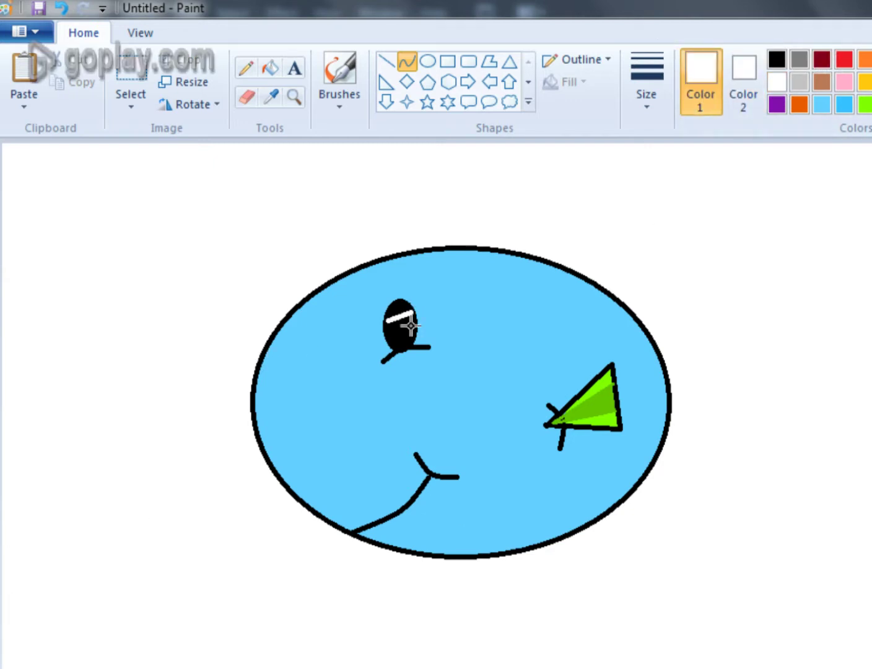
{"action": "left_click", "coordinate": [632, 102]}
{"action": "left_click", "coordinate": [690, 185]}
{"action": "left_click_drag", "start_coordinate": [399, 325], "coordinate": [398, 303]}
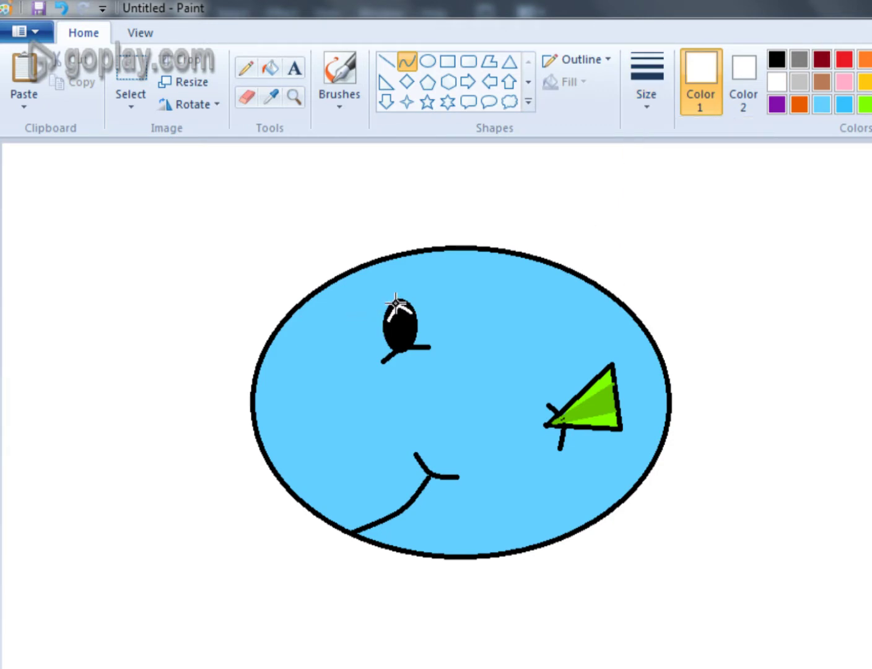
{"action": "left_click_drag", "start_coordinate": [396, 303], "coordinate": [399, 304]}
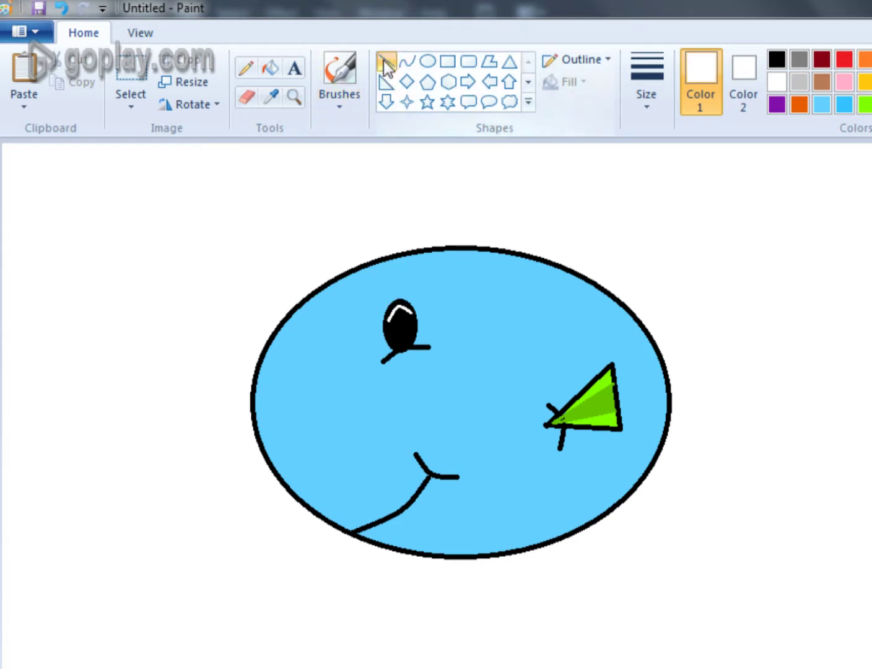
Step: Draw a black curve at the third line thickness from the ellipse's upper-left edge up and to the right, bowed upward as the top fin's front edge
{"action": "left_click", "coordinate": [777, 60]}
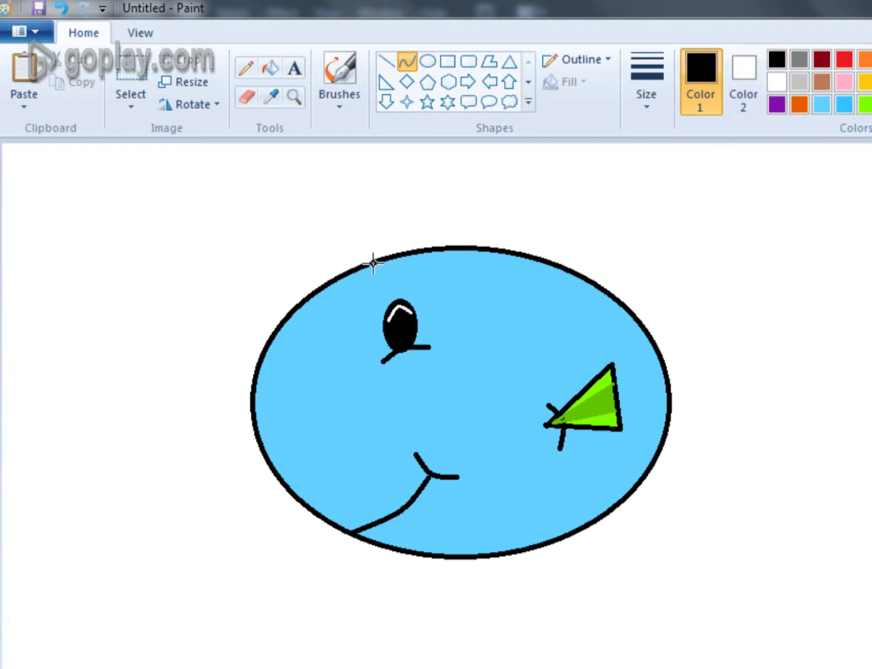
{"action": "left_click_drag", "start_coordinate": [382, 255], "coordinate": [568, 160]}
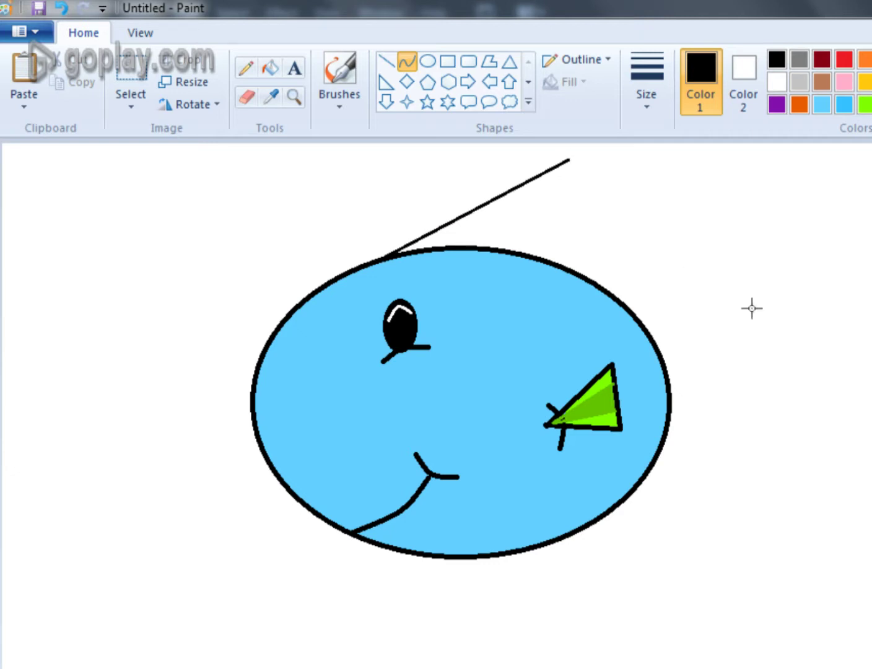
{"action": "left_click", "coordinate": [645, 98]}
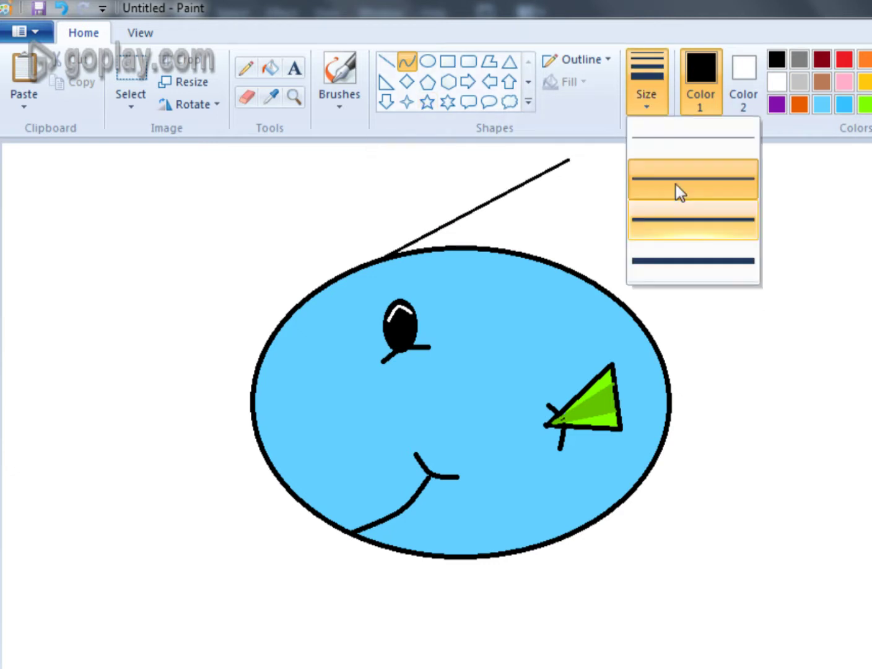
{"action": "left_click", "coordinate": [682, 218]}
{"action": "left_click_drag", "start_coordinate": [471, 207], "coordinate": [456, 179]}
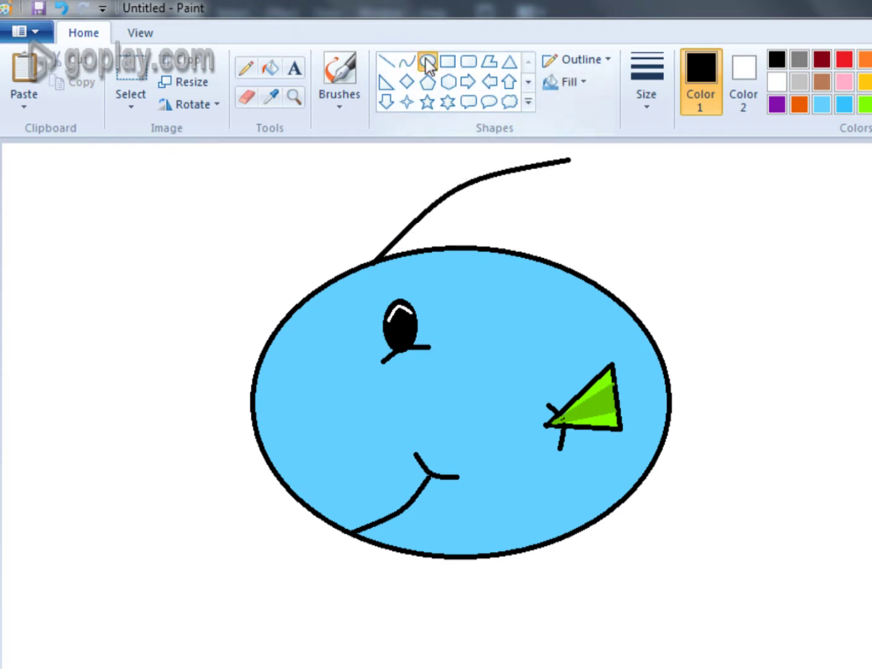
Step: Close the top fin with a black curve from its tip straight down to the ellipse, bent slightly inward
{"action": "left_click", "coordinate": [405, 63]}
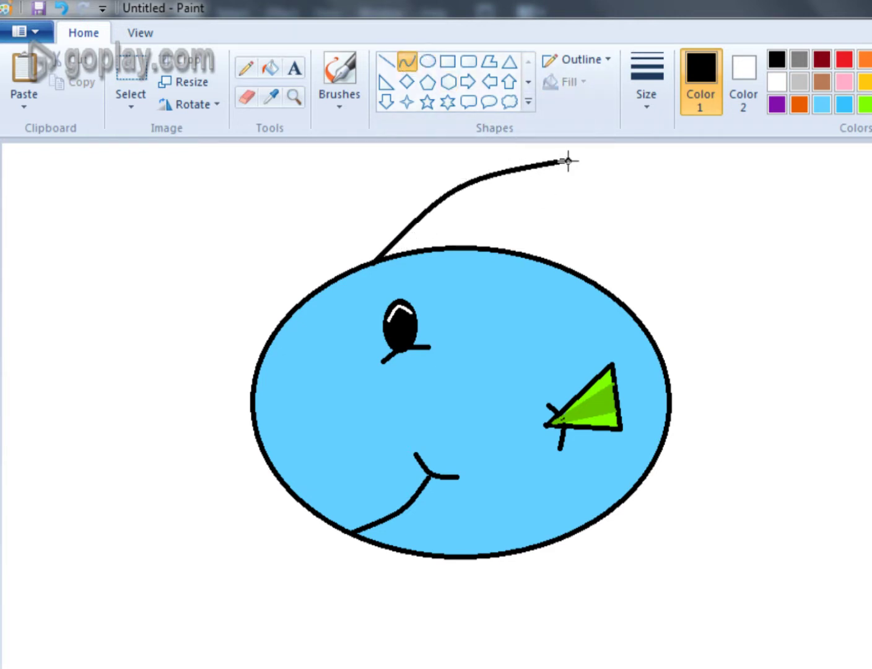
{"action": "left_click_drag", "start_coordinate": [569, 161], "coordinate": [571, 181]}
{"action": "left_click_drag", "start_coordinate": [567, 219], "coordinate": [570, 267]}
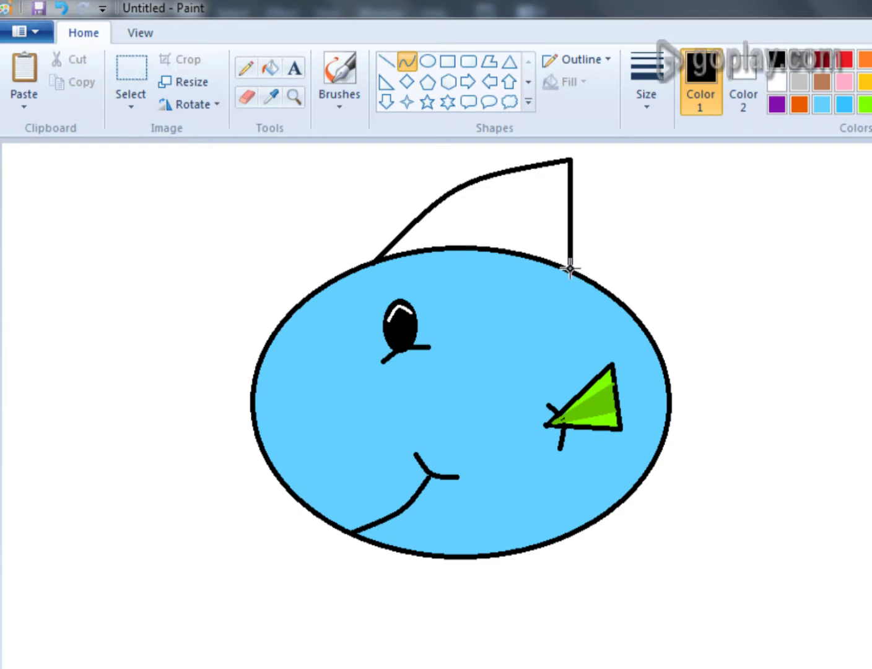
{"action": "left_click_drag", "start_coordinate": [569, 227], "coordinate": [565, 227]}
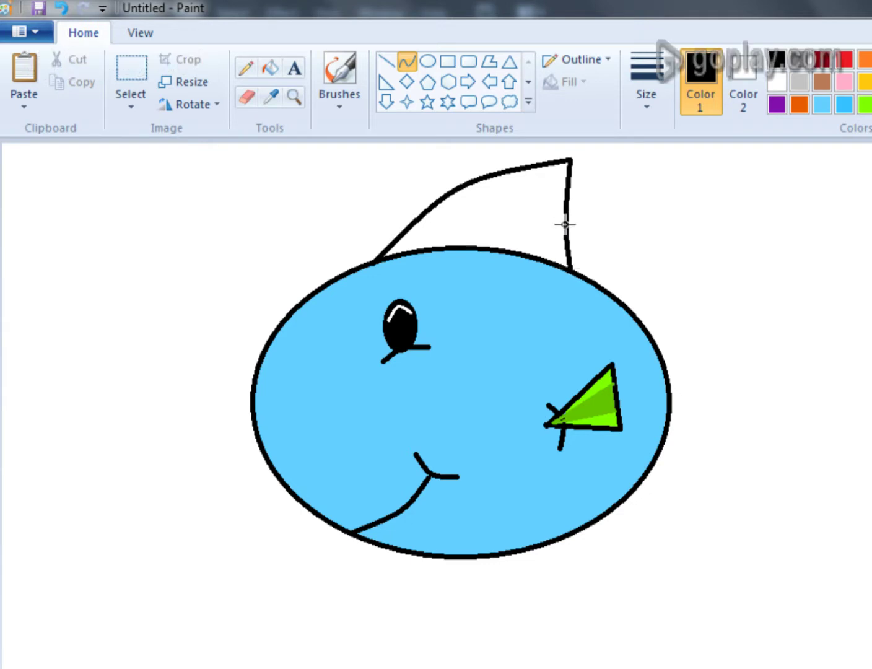
{"action": "left_click", "coordinate": [564, 226]}
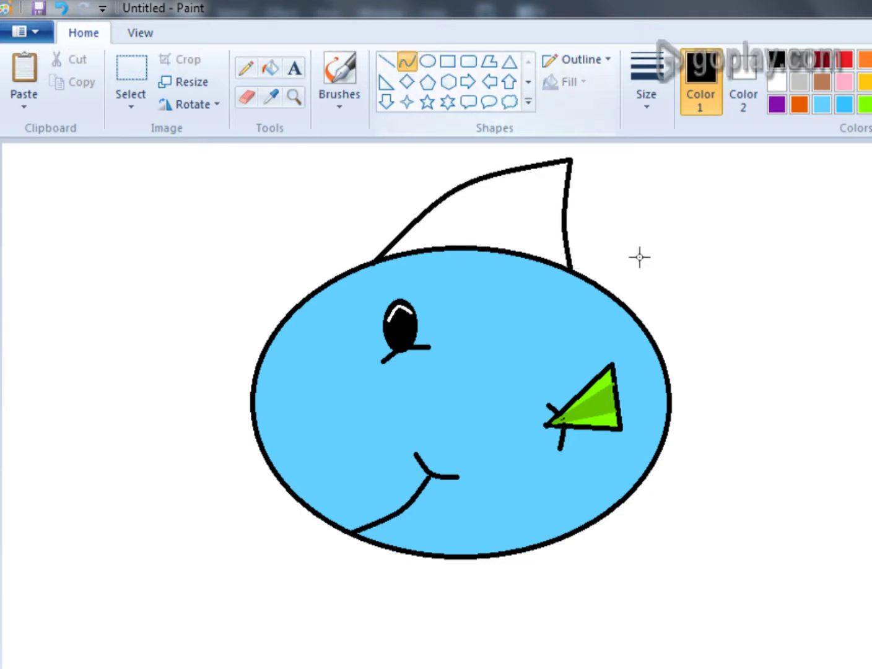
Step: Outline a tail fin at the ellipse's right end with three black curves: flaring upper and lower edges and a back edge bent inward
{"action": "left_click_drag", "start_coordinate": [640, 324], "coordinate": [780, 227]}
{"action": "left_click_drag", "start_coordinate": [713, 270], "coordinate": [705, 250]}
{"action": "left_click", "coordinate": [426, 62]}
{"action": "left_click", "coordinate": [406, 65]}
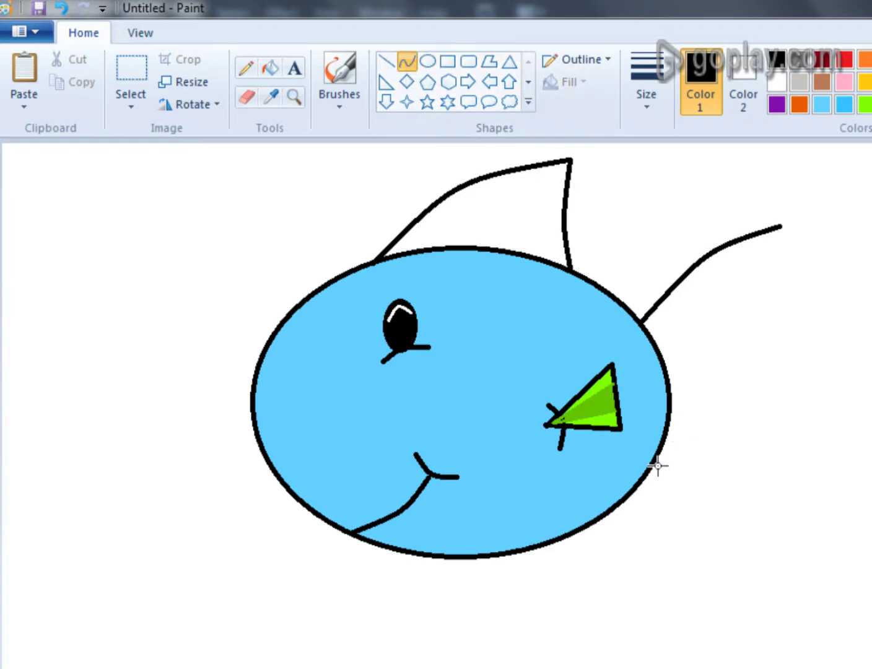
{"action": "left_click_drag", "start_coordinate": [651, 471], "coordinate": [803, 543]}
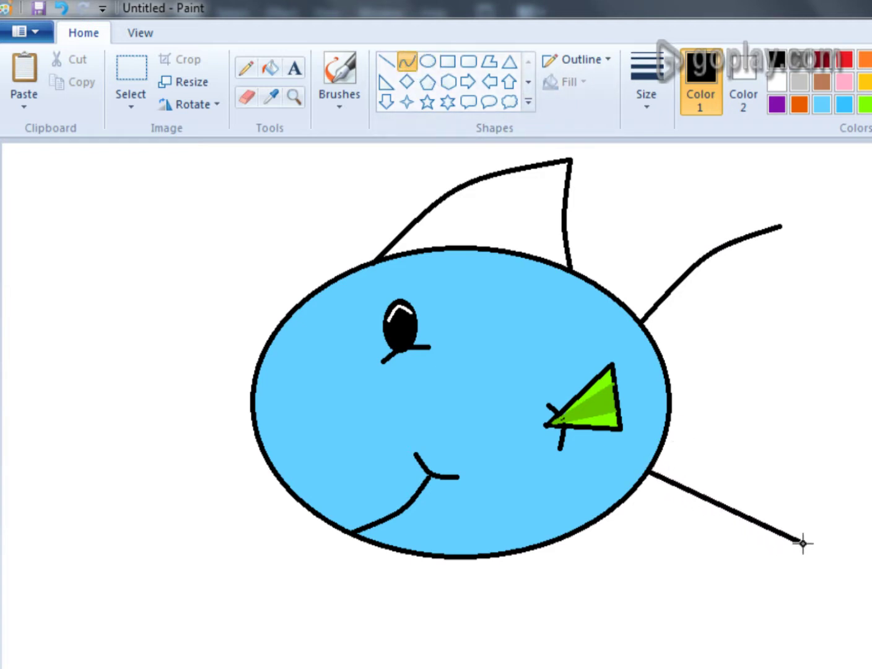
{"action": "left_click_drag", "start_coordinate": [712, 521], "coordinate": [712, 526]}
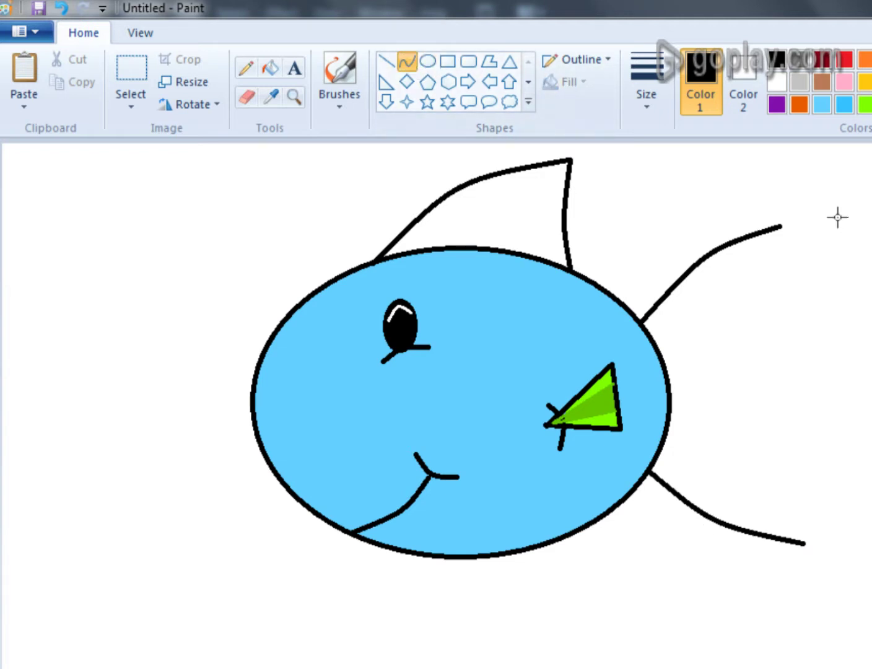
{"action": "left_click_drag", "start_coordinate": [780, 227], "coordinate": [803, 544]}
{"action": "left_click_drag", "start_coordinate": [788, 337], "coordinate": [756, 385]}
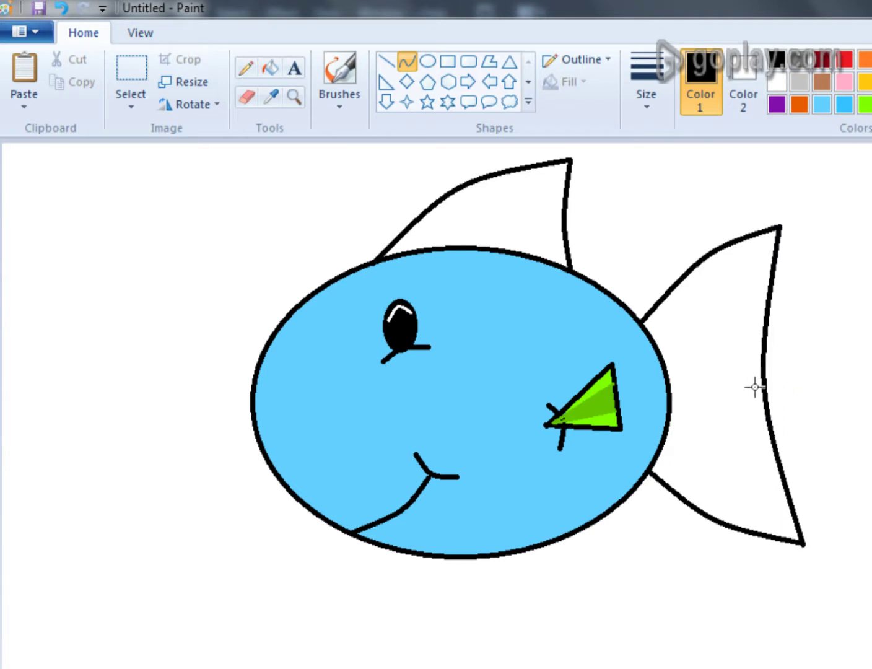
Step: Switch the drawing colour to the triangle band's darker green and draw an upward-bowed curve across the middle of the tail from the ellipse to the back edge
{"action": "left_click", "coordinate": [388, 62]}
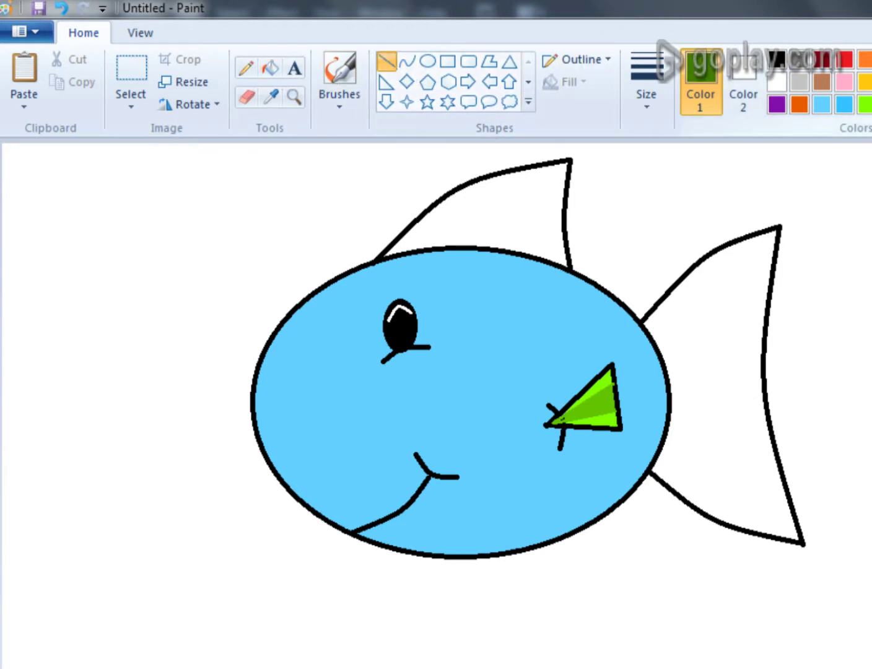
{"action": "left_click", "coordinate": [868, 104]}
{"action": "left_click", "coordinate": [866, 105]}
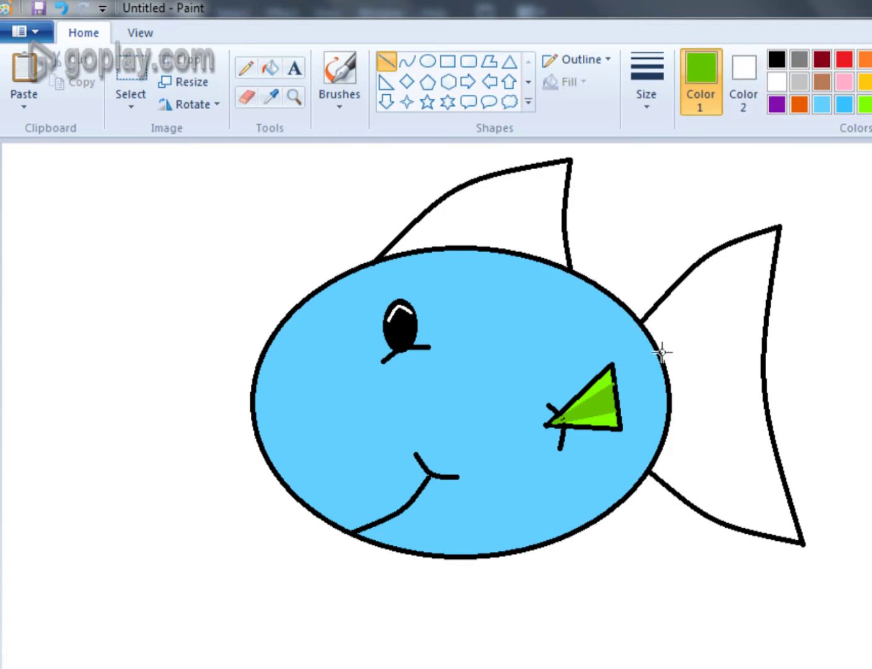
{"action": "left_click_drag", "start_coordinate": [661, 352], "coordinate": [767, 302]}
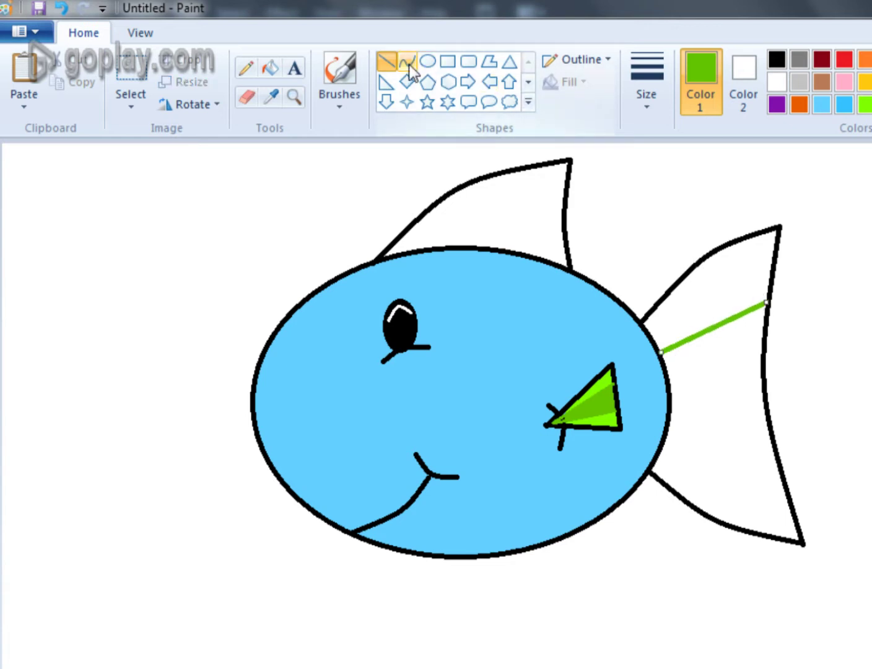
{"action": "key", "text": "ctrl+z"}
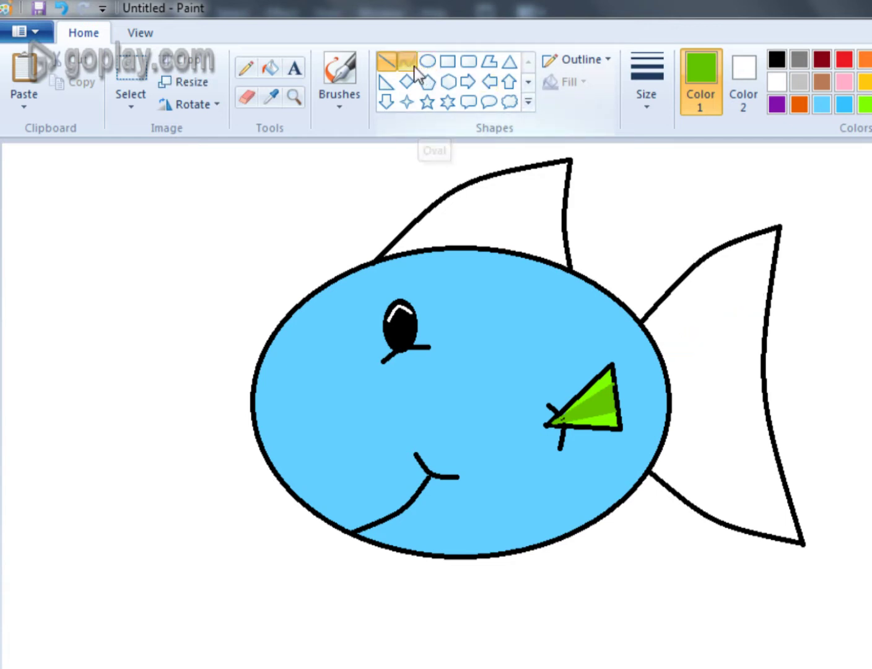
{"action": "left_click", "coordinate": [408, 62]}
{"action": "left_click_drag", "start_coordinate": [666, 374], "coordinate": [764, 358]}
{"action": "left_click_drag", "start_coordinate": [712, 373], "coordinate": [719, 350]}
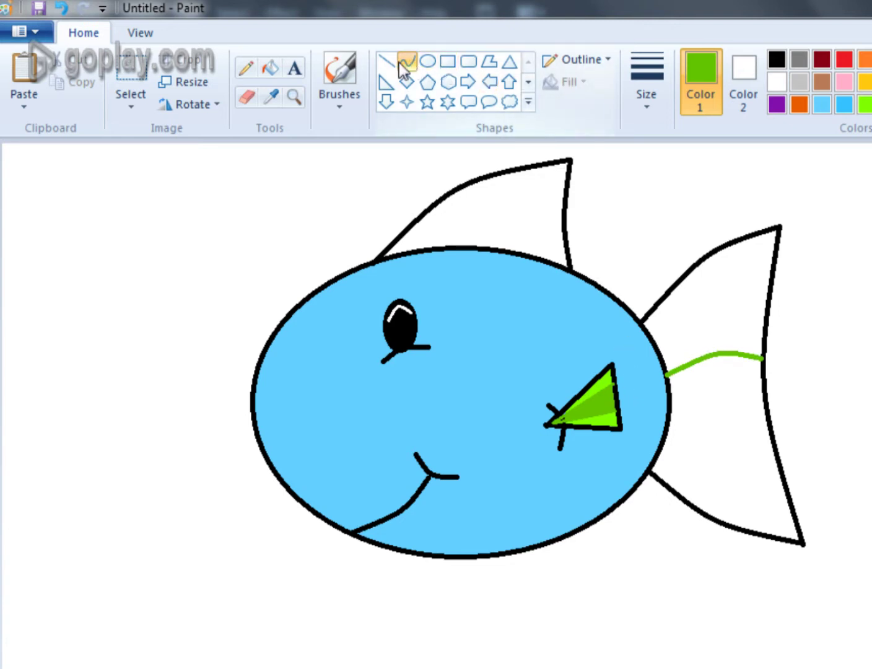
Step: Add two more green curves across the tail below the first, both bowed downward and running from the ellipse to the back edge
{"action": "mouse_move", "coordinate": [671, 411]}
{"action": "left_mouse_down"}
{"action": "mouse_move", "coordinate": [745, 438]}
{"action": "mouse_move", "coordinate": [770, 432]}
{"action": "mouse_move", "coordinate": [715, 433]}
{"action": "left_mouse_up"}
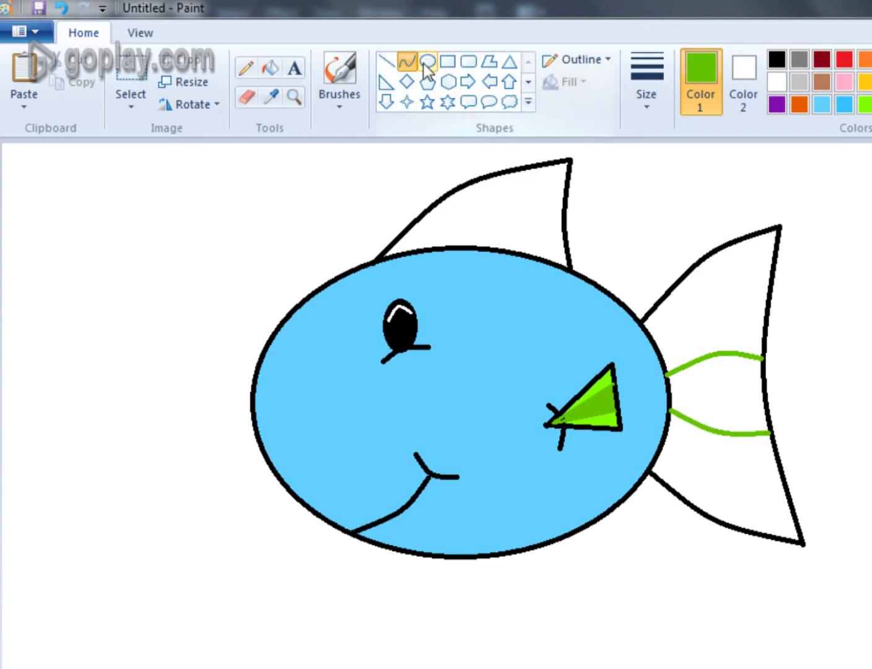
{"action": "left_click_drag", "start_coordinate": [671, 446], "coordinate": [789, 501]}
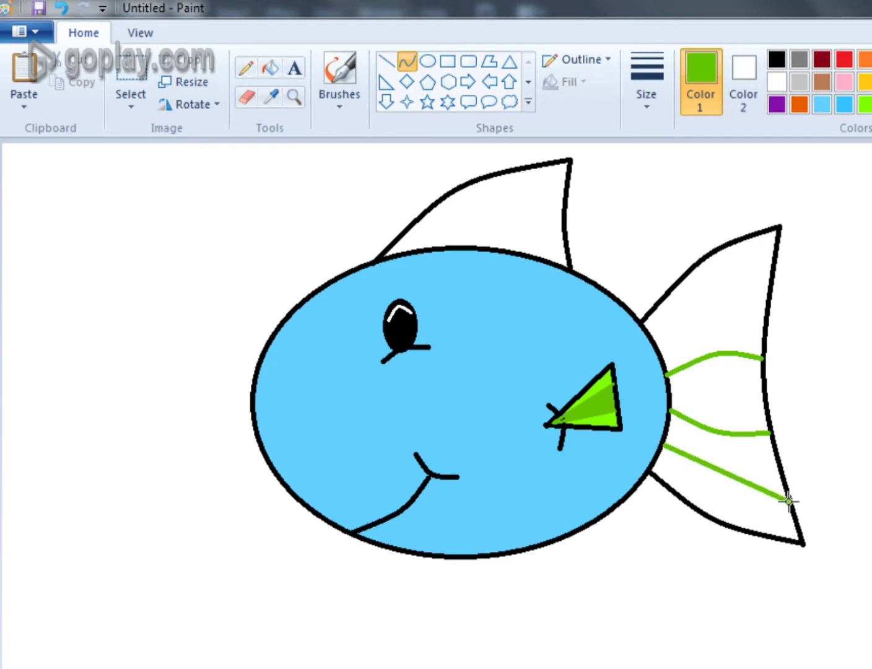
{"action": "left_click_drag", "start_coordinate": [724, 480], "coordinate": [711, 490]}
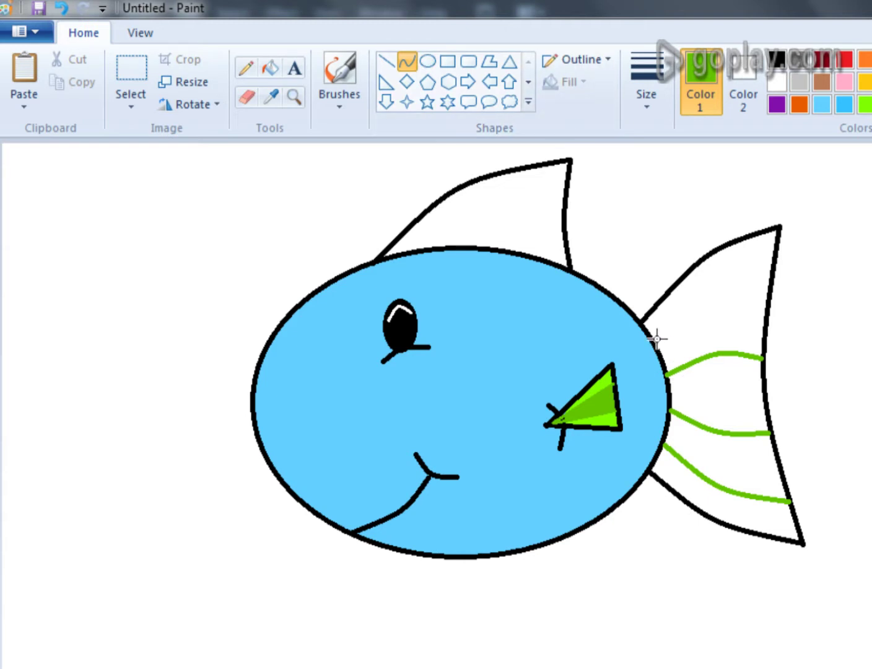
Step: Add an upward-bowed darker green curve across the upper part of the tail and fill the middle tail band with lime green
{"action": "left_click_drag", "start_coordinate": [655, 340], "coordinate": [770, 278]}
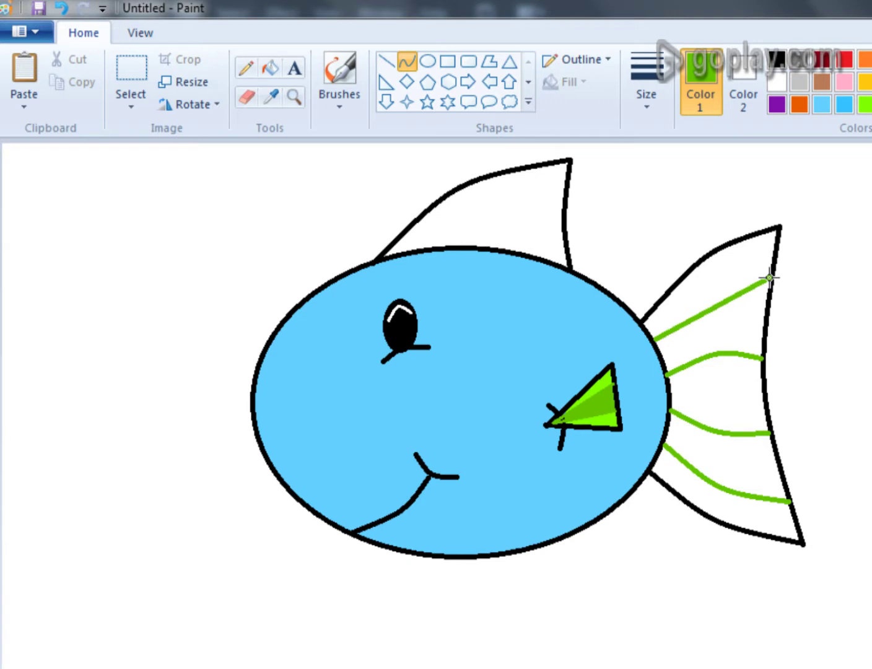
{"action": "left_click_drag", "start_coordinate": [704, 312], "coordinate": [699, 301]}
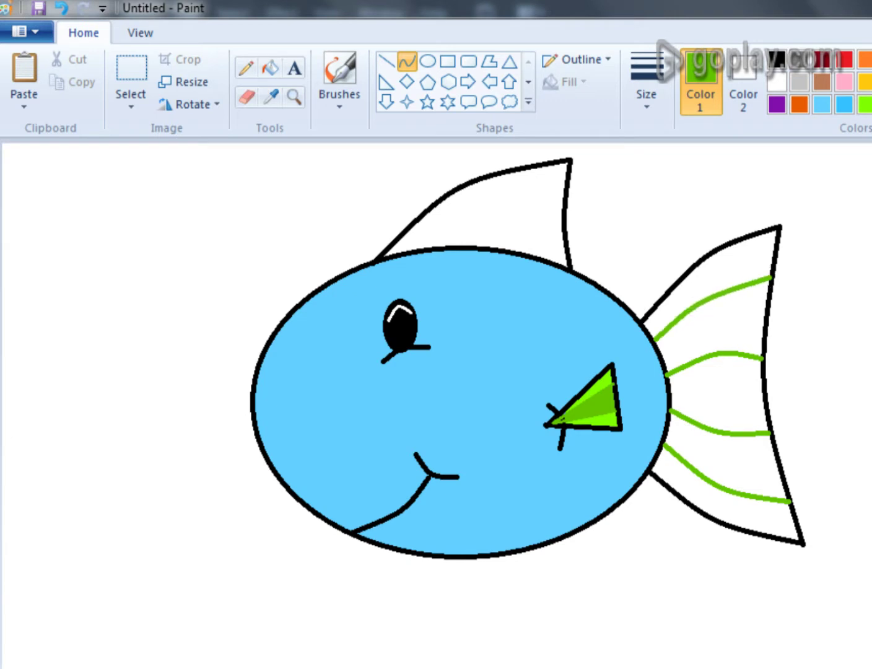
{"action": "left_click", "coordinate": [269, 68]}
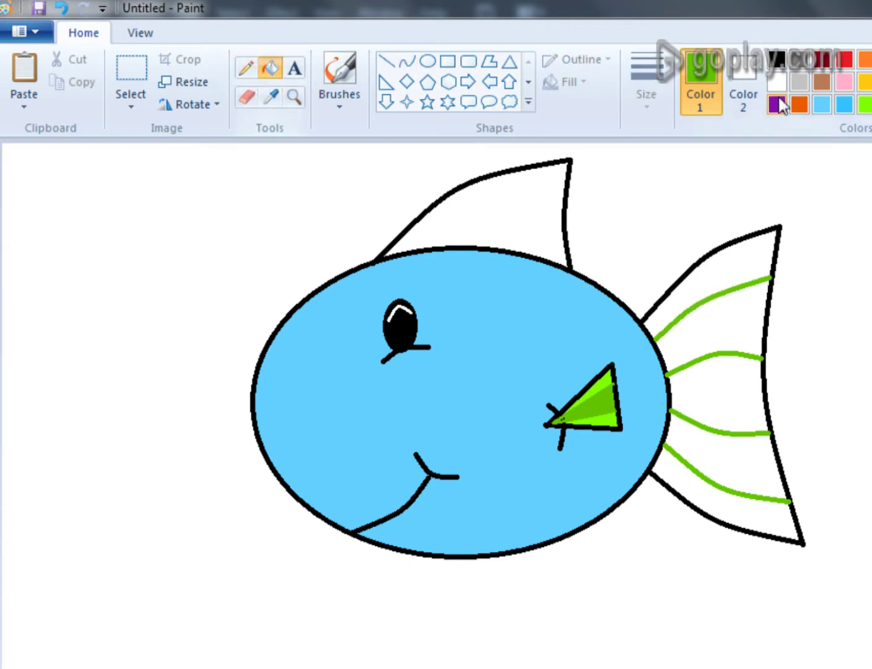
{"action": "left_click", "coordinate": [864, 105]}
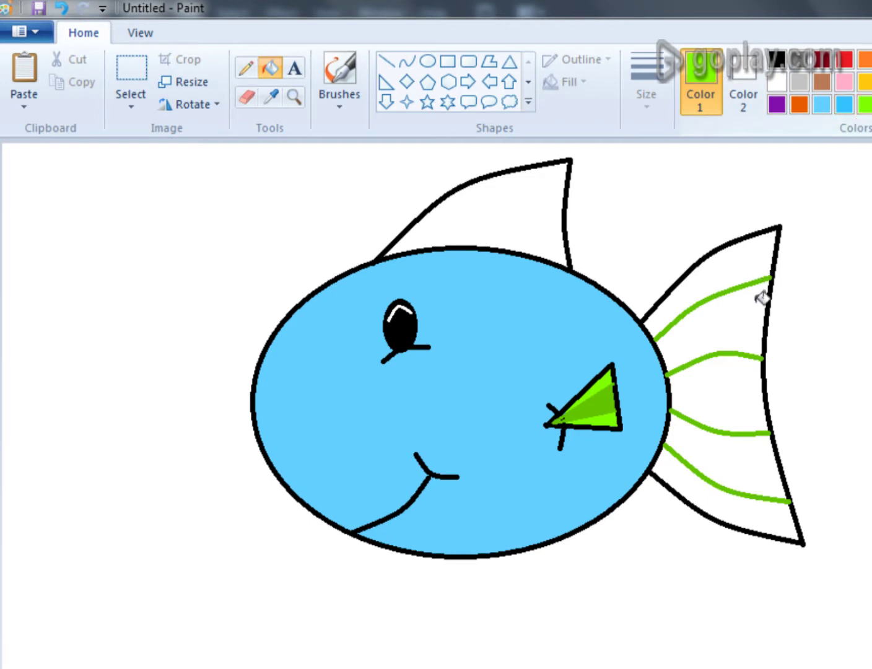
{"action": "left_click", "coordinate": [747, 383]}
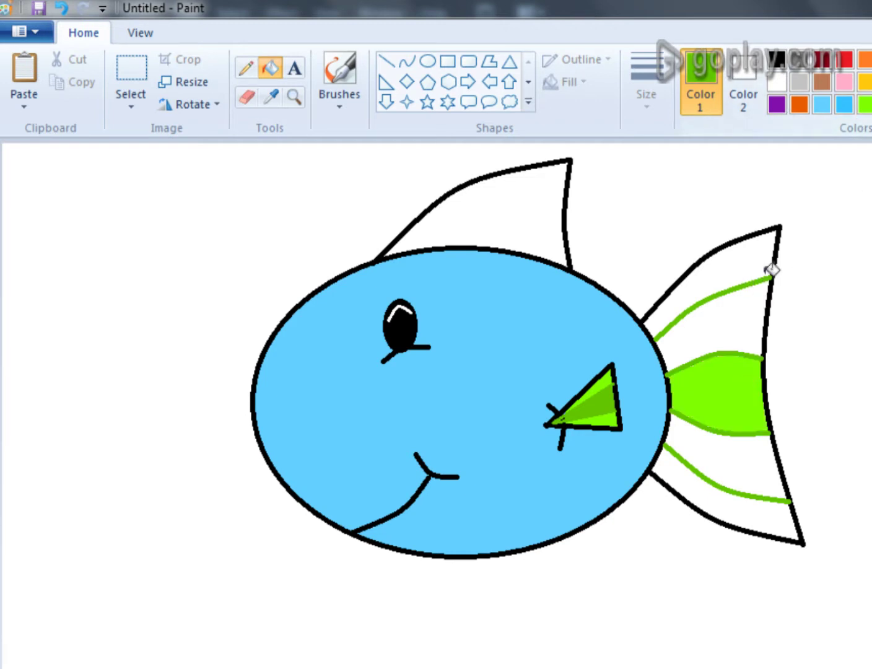
Step: Fill the two tail bands beside the middle one with the darker green and the two outermost bands with lime green
{"action": "left_click", "coordinate": [742, 325]}
{"action": "left_click", "coordinate": [756, 461]}
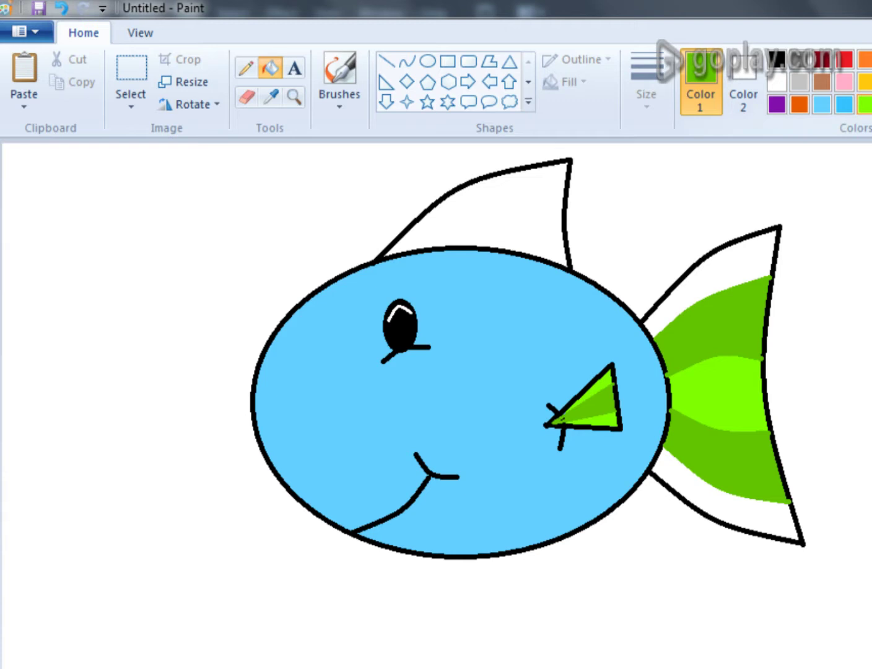
{"action": "left_click", "coordinate": [866, 106]}
{"action": "left_click", "coordinate": [734, 269]}
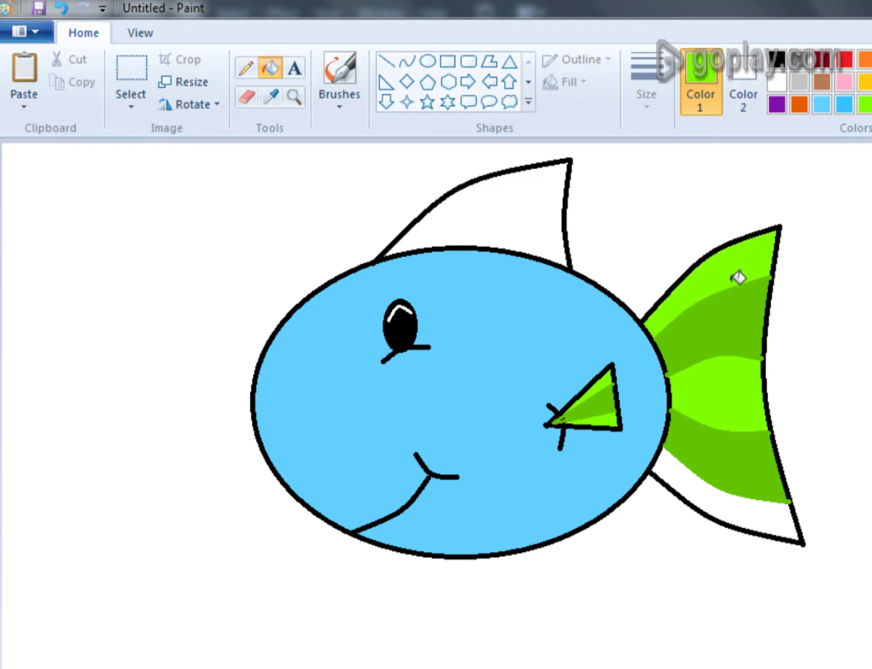
{"action": "left_click", "coordinate": [740, 505]}
Step: Draw two darker green curves across the front half of the top fin, from the ellipse to the fin's upper edge, both bowed toward the head
{"action": "left_click", "coordinate": [406, 61]}
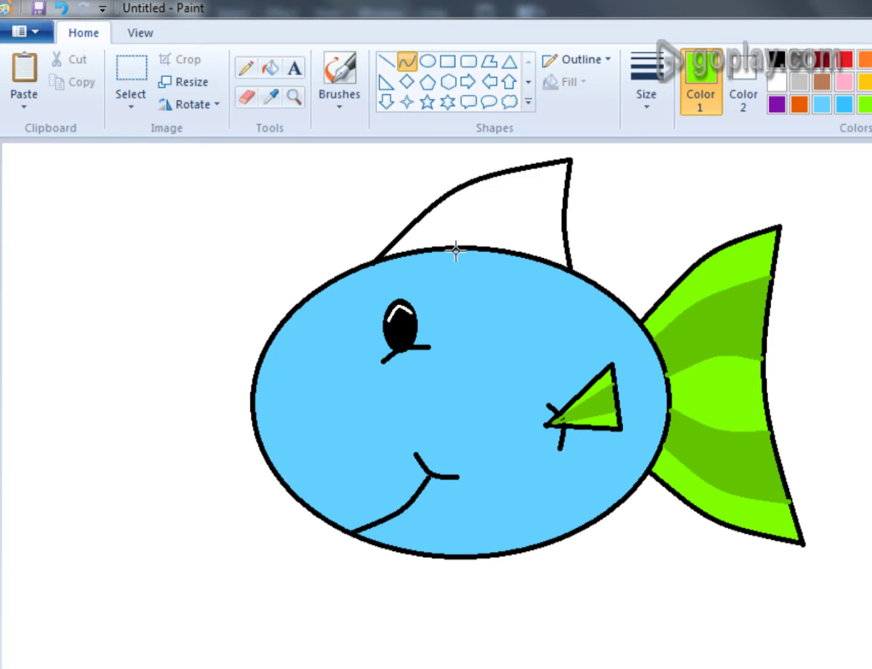
{"action": "left_click_drag", "start_coordinate": [449, 248], "coordinate": [446, 192]}
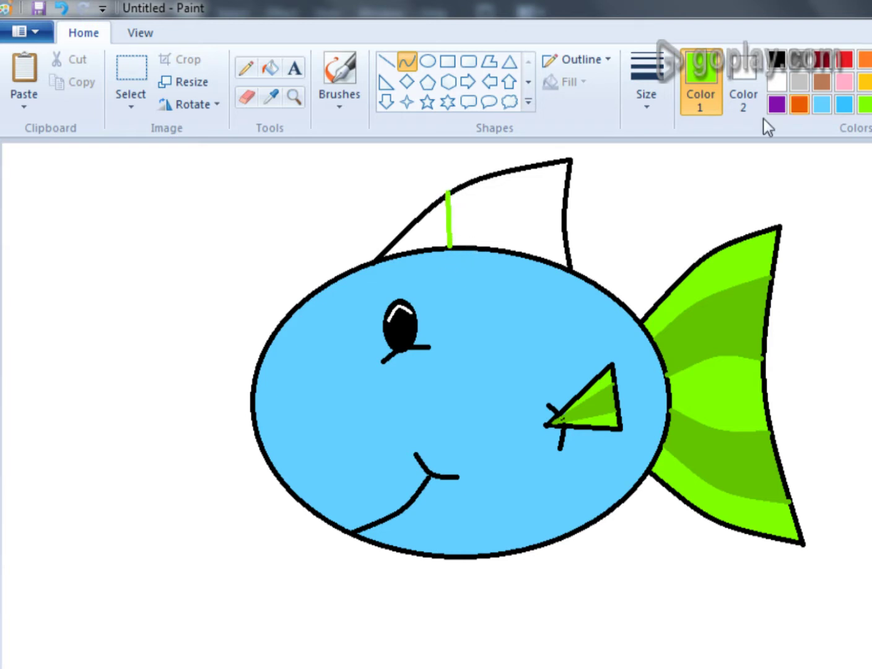
{"action": "left_click", "coordinate": [869, 104]}
{"action": "mouse_move", "coordinate": [447, 221]}
{"action": "left_mouse_down"}
{"action": "mouse_move", "coordinate": [481, 180]}
{"action": "mouse_move", "coordinate": [477, 210]}
{"action": "left_mouse_up"}
{"action": "left_click", "coordinate": [403, 59]}
{"action": "left_click_drag", "start_coordinate": [522, 247], "coordinate": [478, 235]}
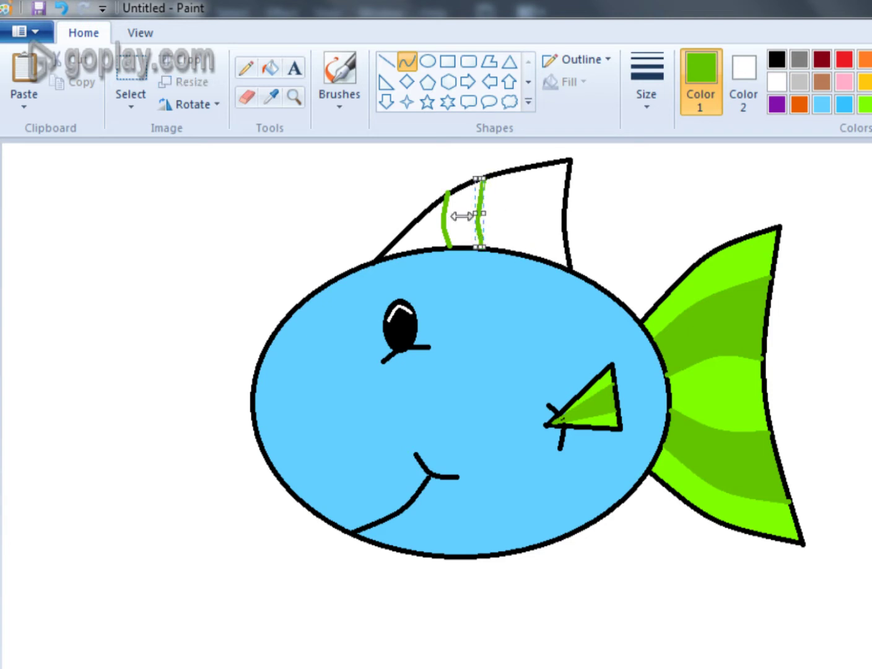
Step: Add two more darker green curves across the rear half of the top fin, slightly bowed toward the head
{"action": "left_click", "coordinate": [405, 66]}
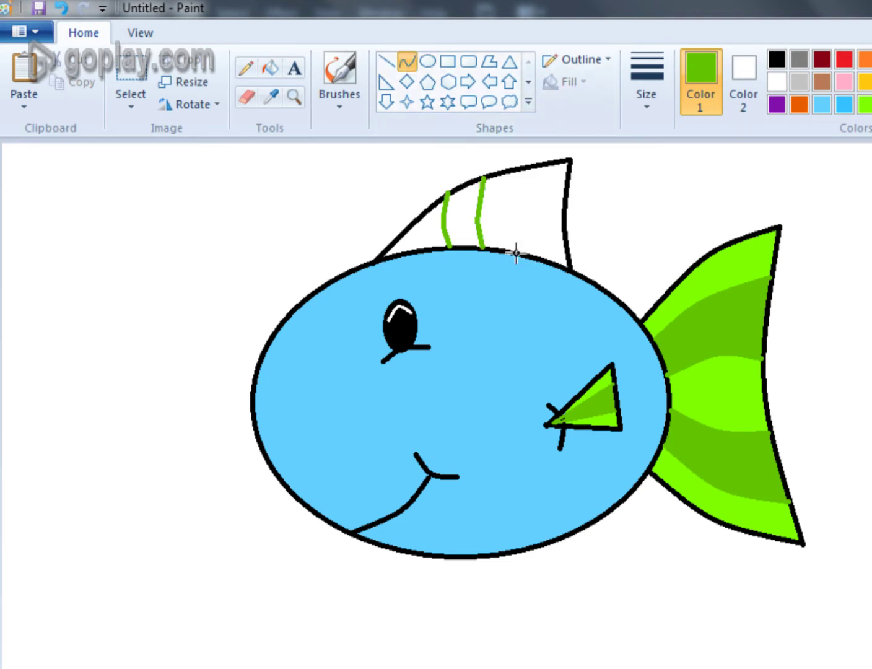
{"action": "mouse_move", "coordinate": [516, 253]}
{"action": "left_mouse_down"}
{"action": "mouse_move", "coordinate": [521, 169]}
{"action": "mouse_move", "coordinate": [514, 214]}
{"action": "left_mouse_up"}
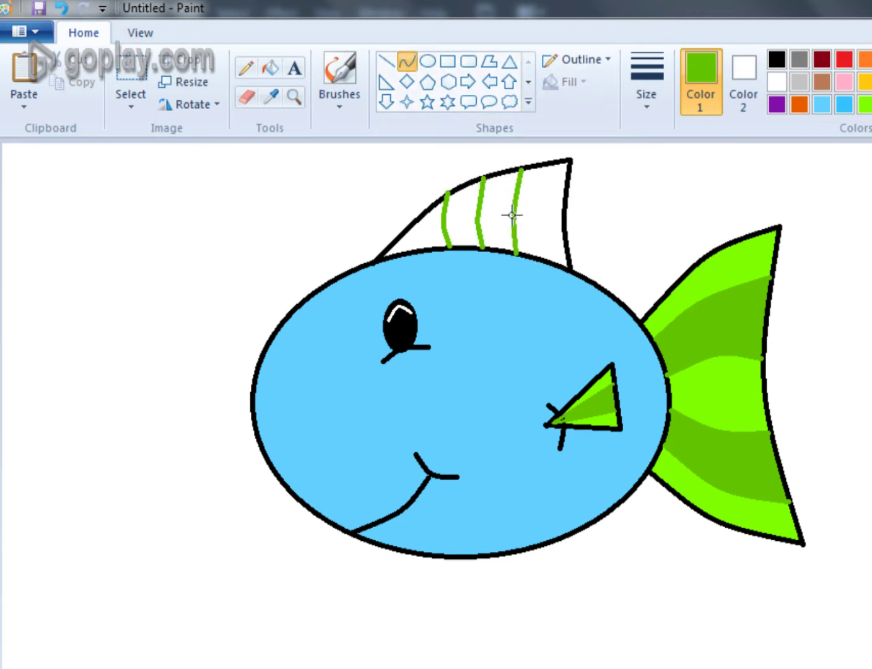
{"action": "left_click", "coordinate": [549, 249]}
{"action": "left_click", "coordinate": [408, 61]}
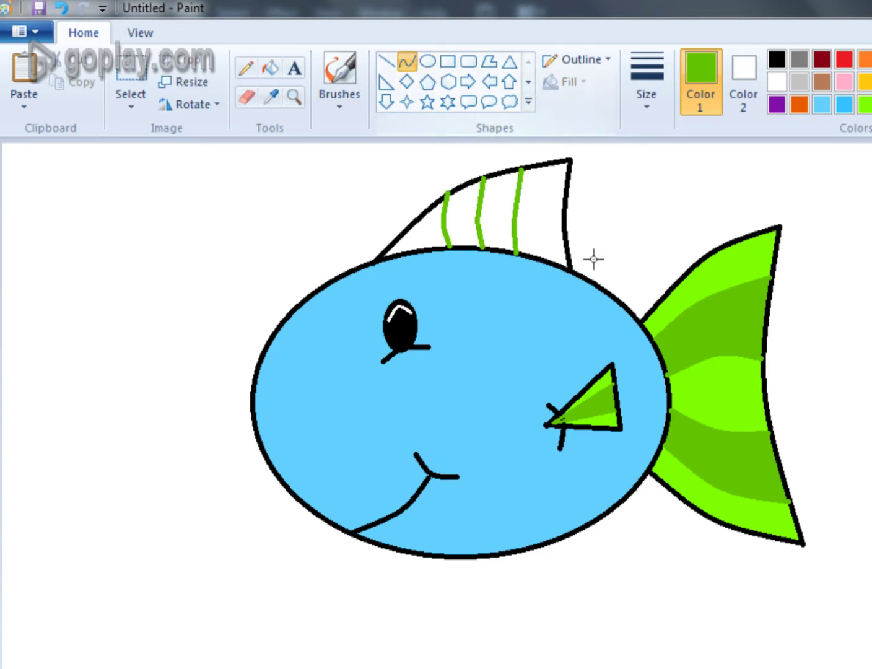
{"action": "left_click_drag", "start_coordinate": [546, 260], "coordinate": [547, 164]}
{"action": "left_click_drag", "start_coordinate": [545, 215], "coordinate": [536, 216]}
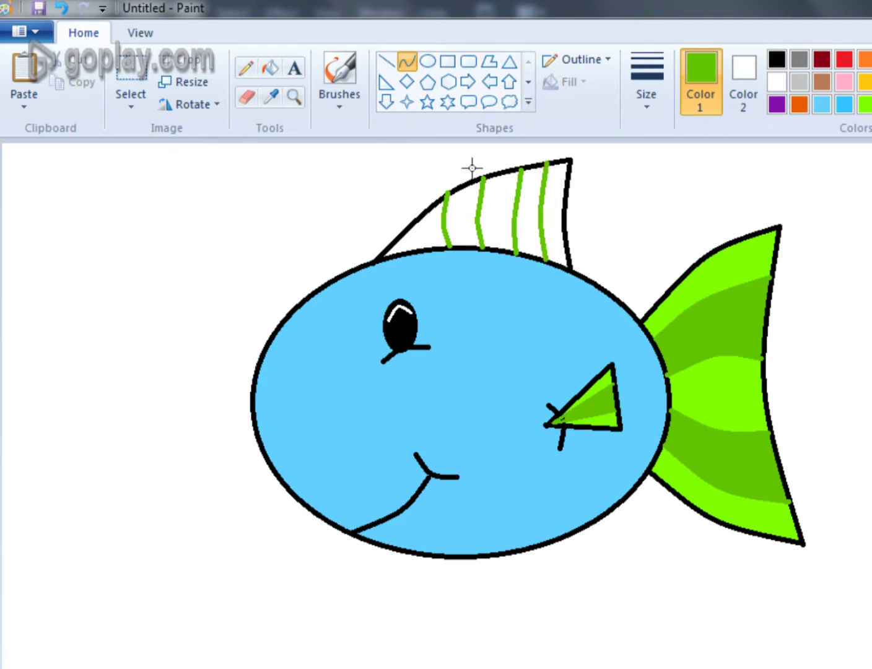
Step: Fill the top fin's five bands alternately with darker green and lime green, with darker green at both ends
{"action": "left_click", "coordinate": [270, 70]}
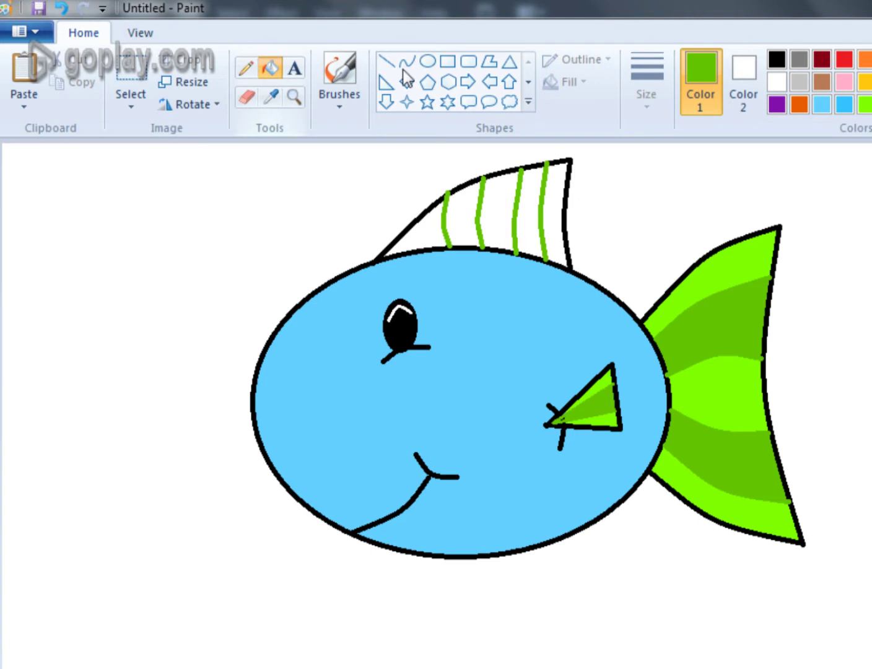
{"action": "left_click", "coordinate": [555, 182]}
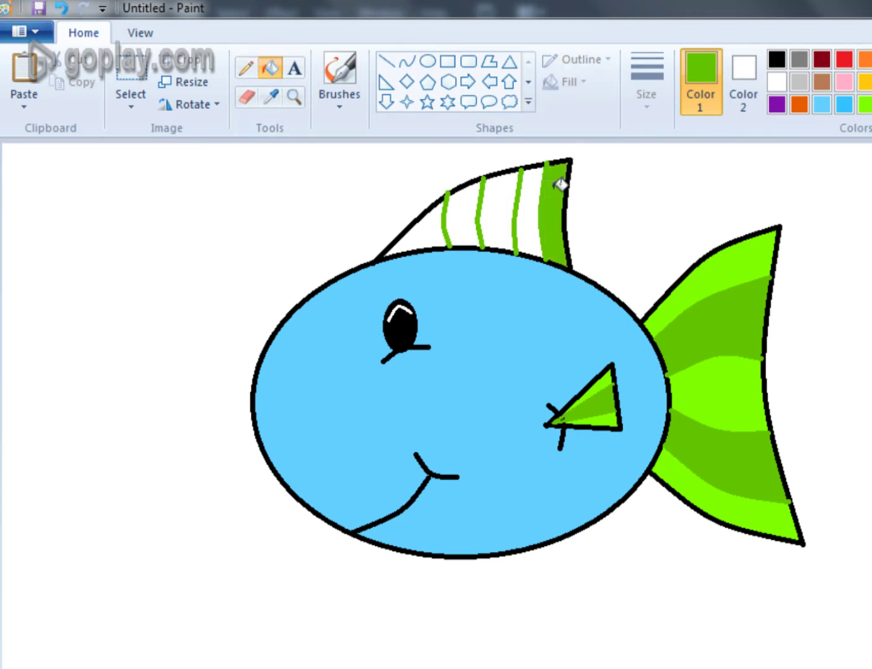
{"action": "left_click", "coordinate": [868, 108]}
{"action": "left_click", "coordinate": [526, 218]}
{"action": "left_click", "coordinate": [477, 215]}
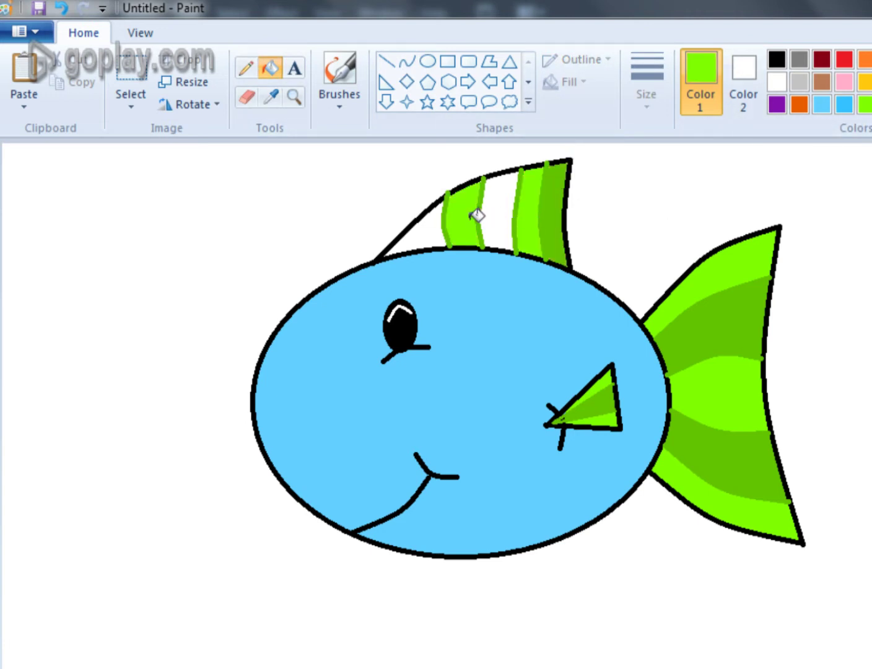
{"action": "left_click", "coordinate": [870, 104]}
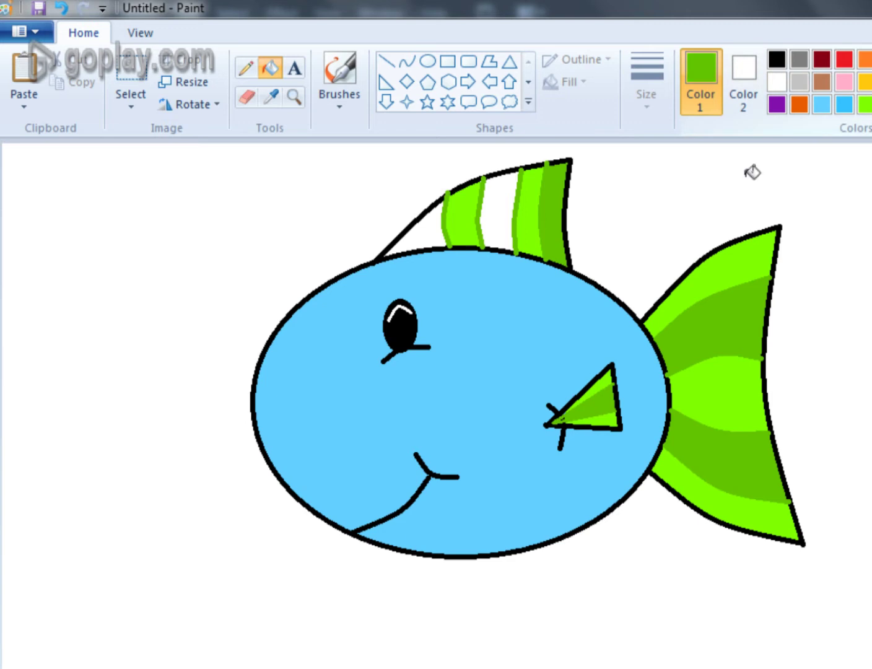
{"action": "left_click", "coordinate": [513, 215]}
{"action": "left_click", "coordinate": [426, 235]}
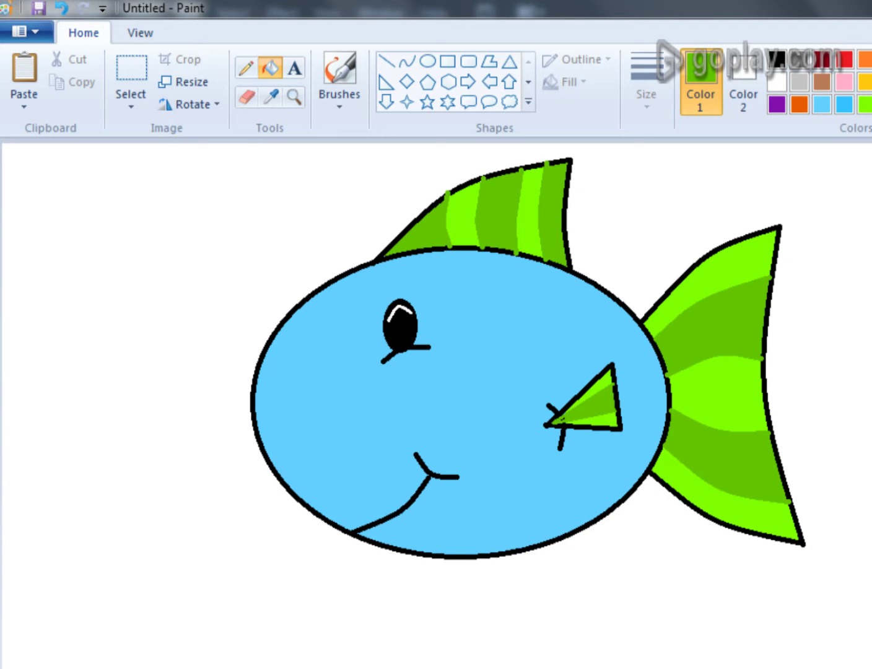
Step: Outline a bottom fin under the ellipse in black: a bowed front edge sweeping backward and a nearly straight rear edge up to the ellipse
{"action": "left_click", "coordinate": [407, 63]}
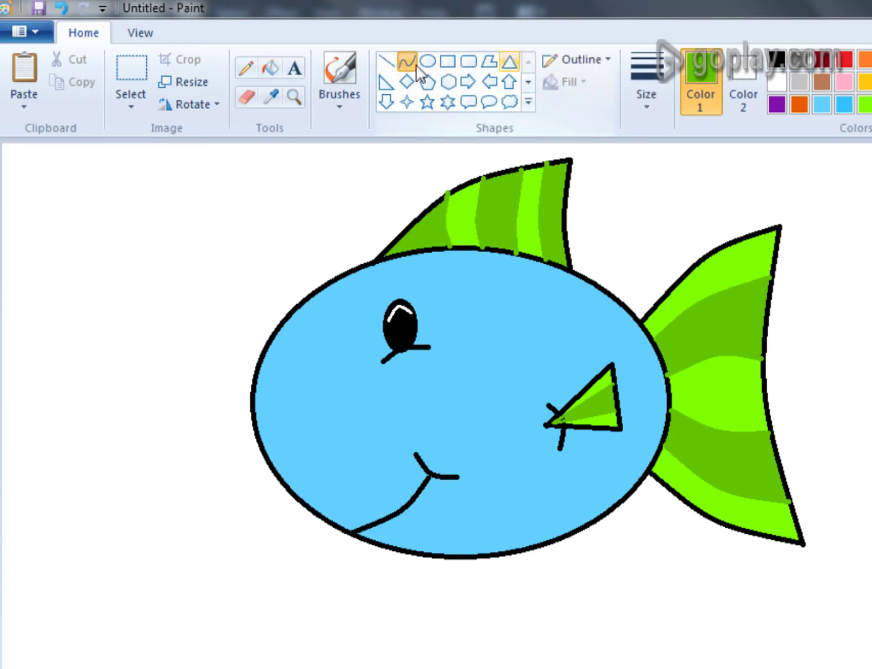
{"action": "left_click", "coordinate": [777, 59]}
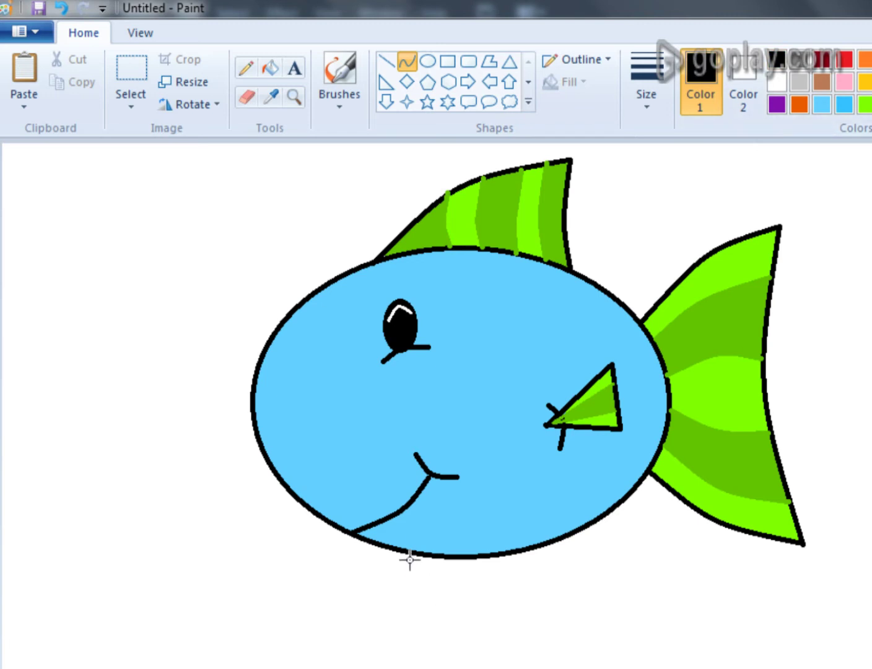
{"action": "left_click_drag", "start_coordinate": [397, 553], "coordinate": [476, 613]}
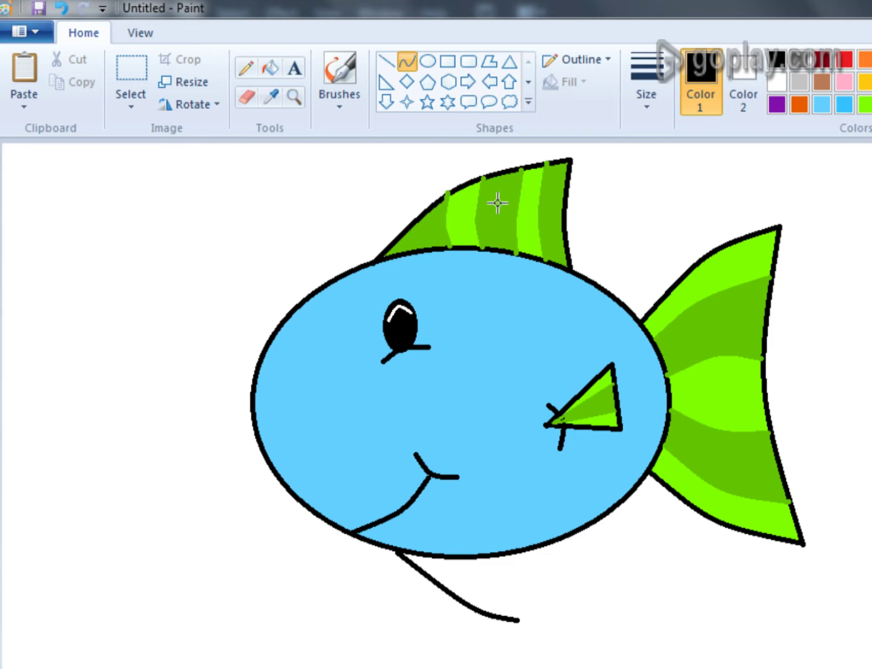
{"action": "key", "text": "ctrl+z"}
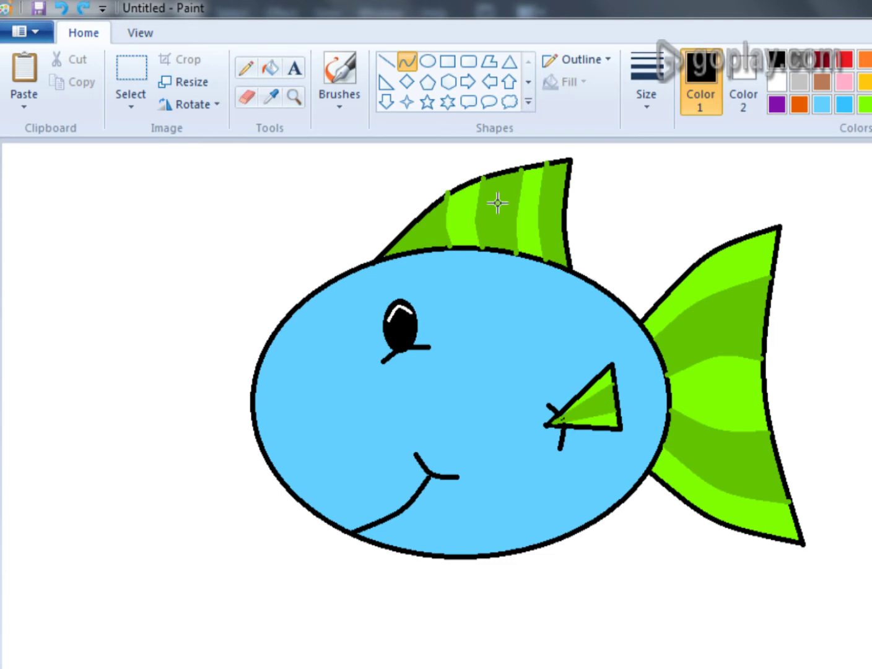
{"action": "left_click_drag", "start_coordinate": [445, 556], "coordinate": [565, 611]}
{"action": "left_click_drag", "start_coordinate": [494, 596], "coordinate": [479, 602]}
{"action": "left_click", "coordinate": [387, 61]}
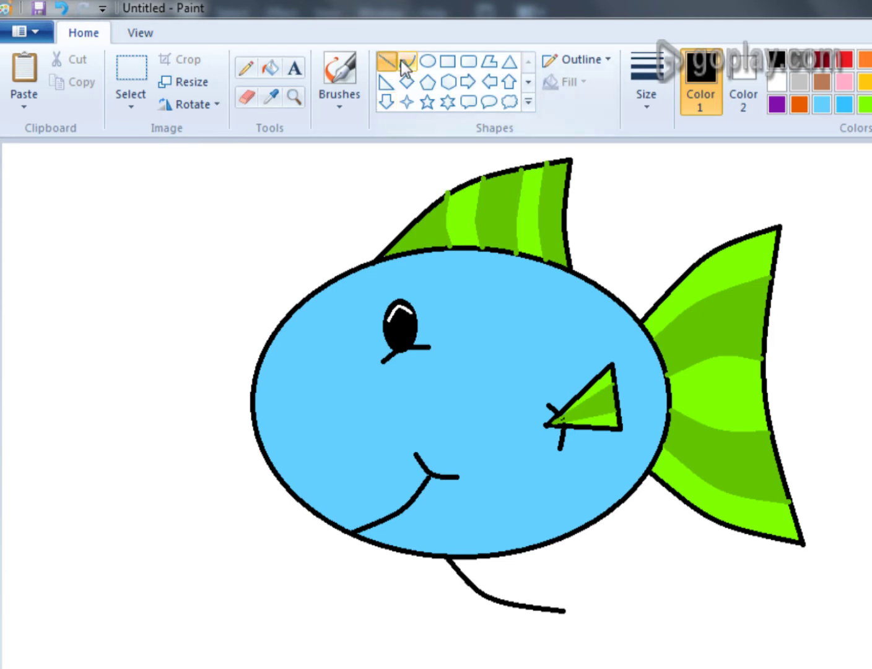
{"action": "left_click", "coordinate": [404, 62]}
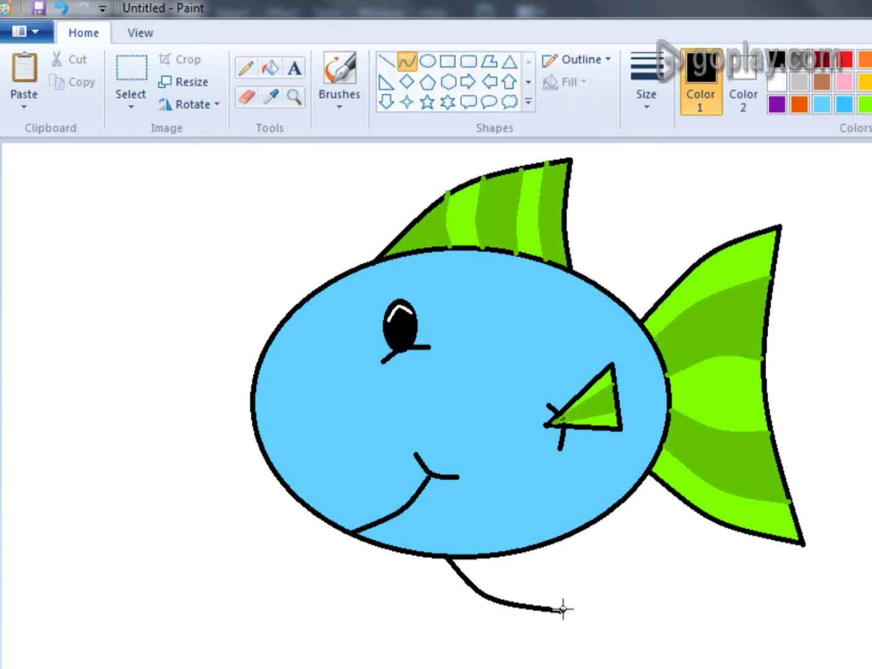
{"action": "left_click_drag", "start_coordinate": [563, 610], "coordinate": [548, 545]}
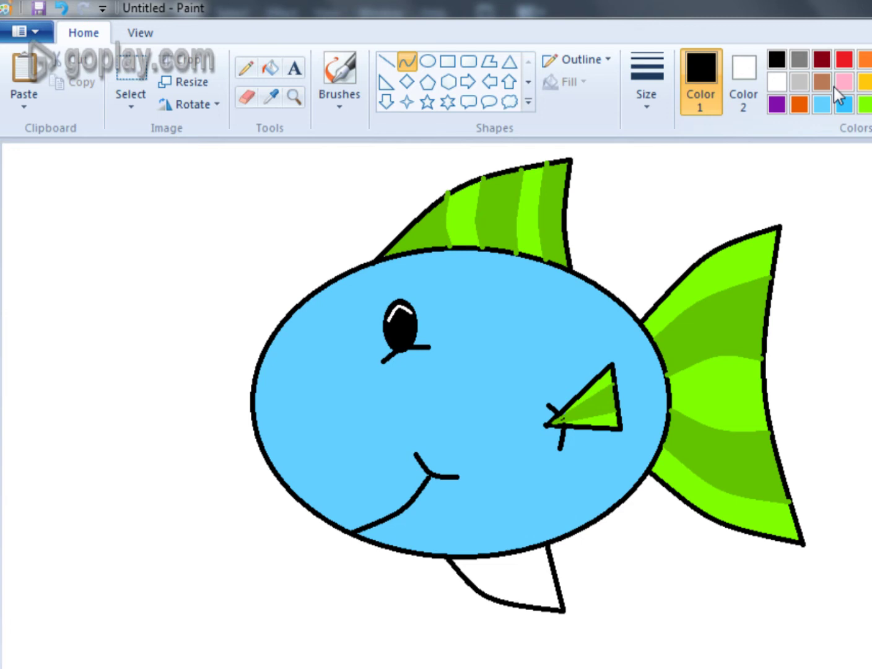
Step: Divide the bottom fin with two darker green lines, filling the middle band lime green and the outer bands darker green
{"action": "left_click", "coordinate": [865, 105]}
{"action": "mouse_move", "coordinate": [521, 553]}
{"action": "left_mouse_down"}
{"action": "mouse_move", "coordinate": [531, 604]}
{"action": "mouse_move", "coordinate": [505, 575]}
{"action": "mouse_move", "coordinate": [525, 581]}
{"action": "left_mouse_up"}
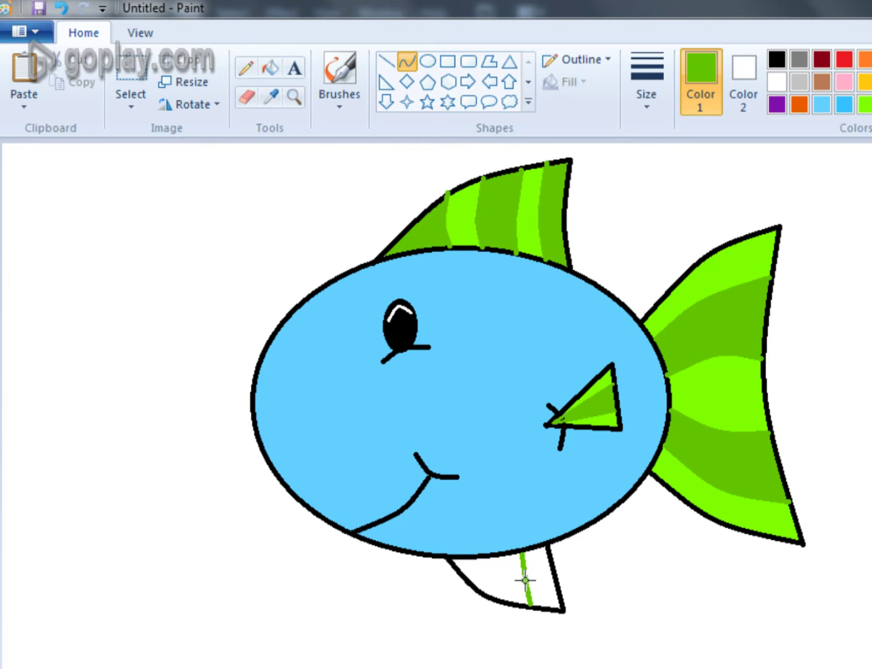
{"action": "left_click", "coordinate": [270, 67]}
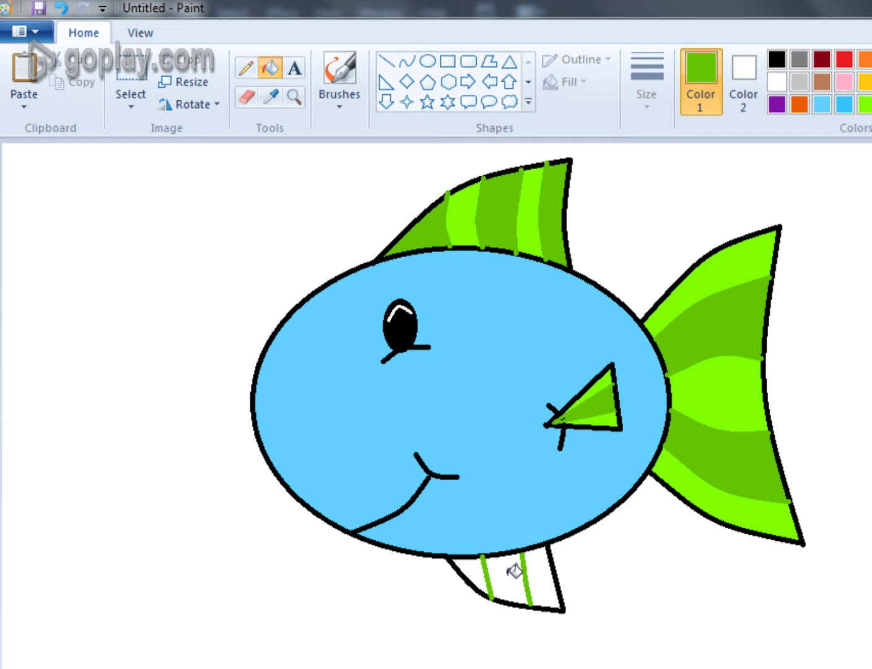
{"action": "left_click", "coordinate": [514, 570]}
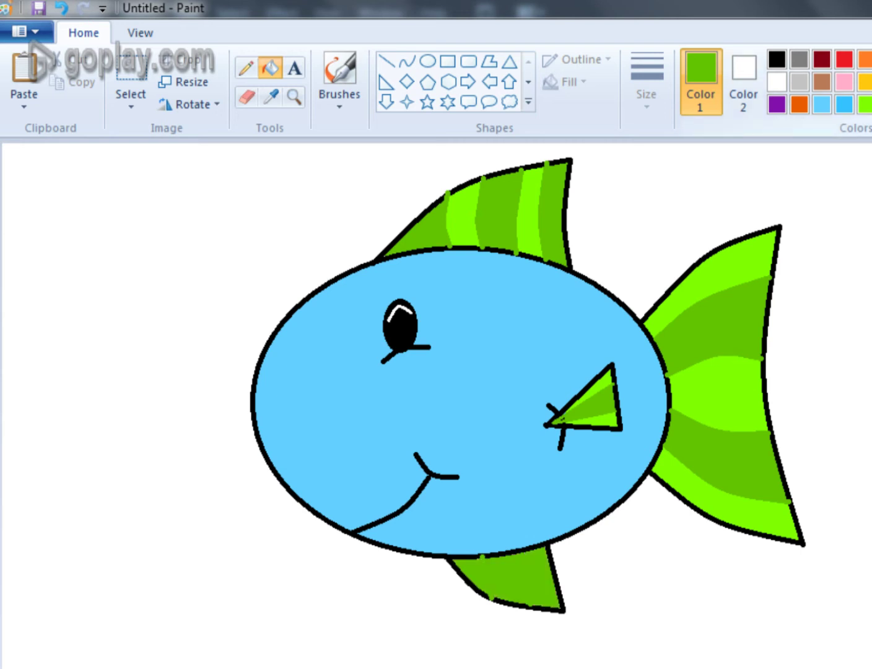
{"action": "key", "text": "ctrl+z"}
{"action": "left_click", "coordinate": [516, 562]}
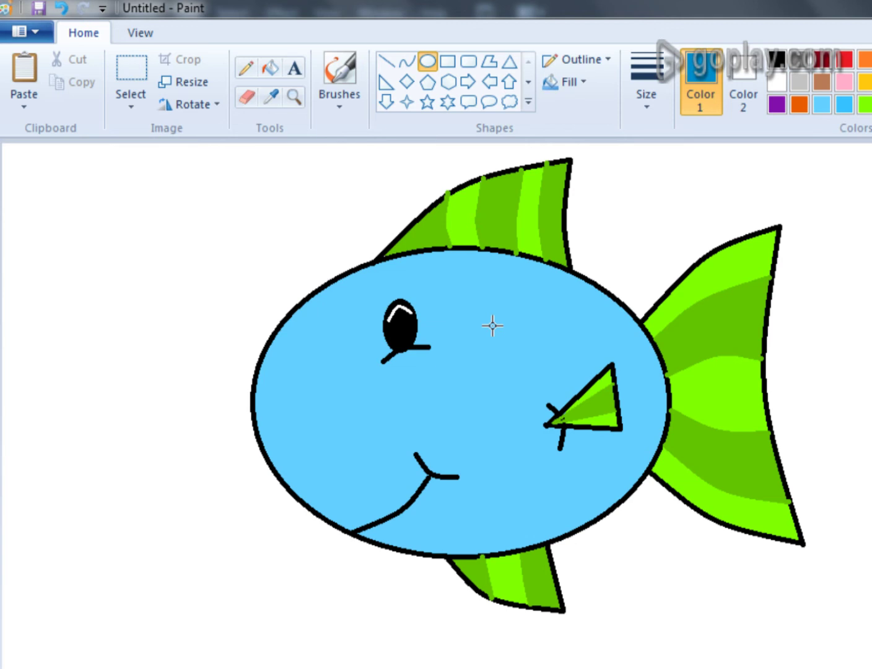
Step: Draw a wide, flat oval spot on the back just below the top fin, with a darker blue outline and matching solid fill
{"action": "left_click_drag", "start_coordinate": [390, 256], "coordinate": [507, 285]}
{"action": "left_click", "coordinate": [646, 87]}
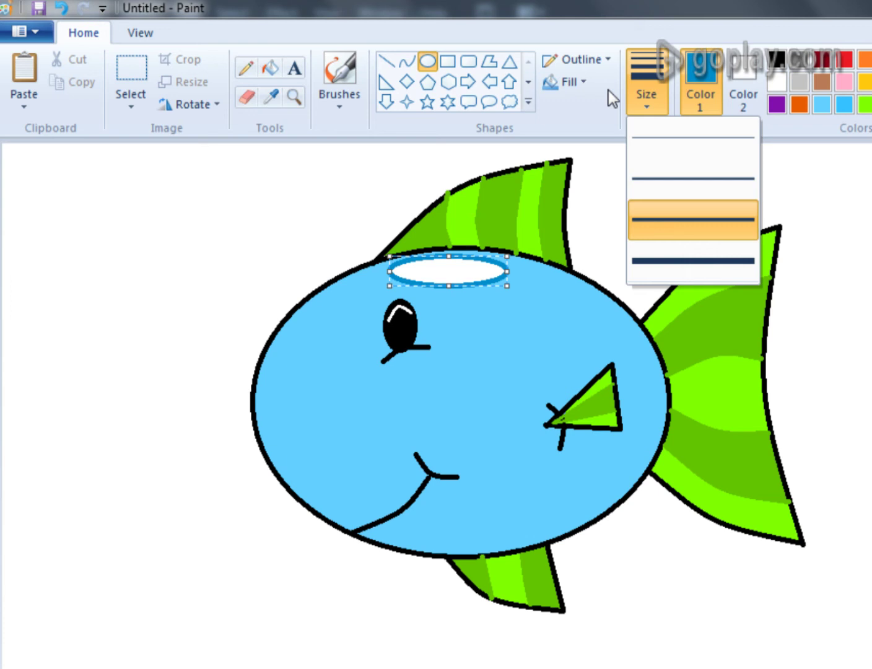
{"action": "left_click", "coordinate": [746, 86]}
{"action": "left_click", "coordinate": [845, 105]}
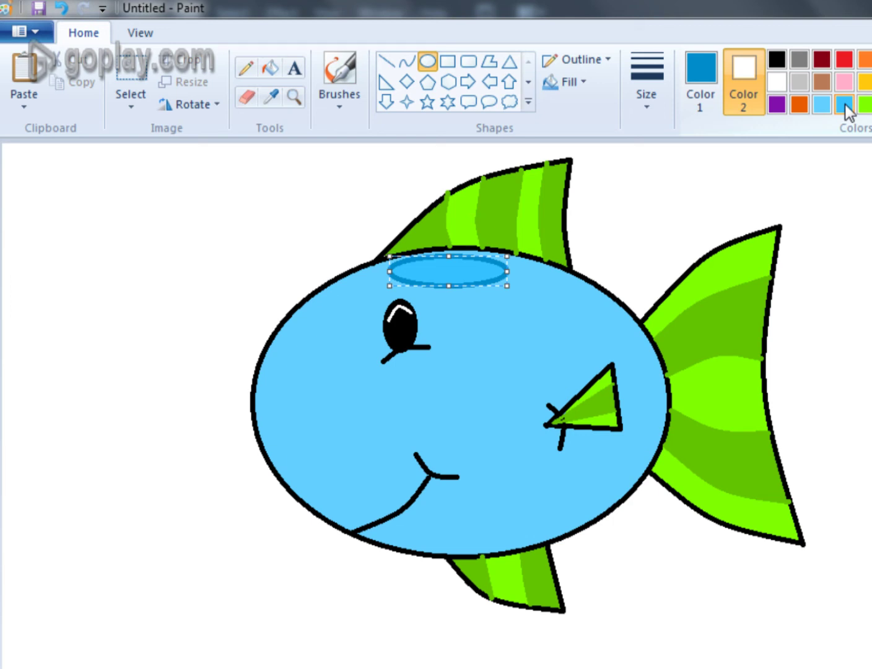
{"action": "right_click", "coordinate": [844, 104]}
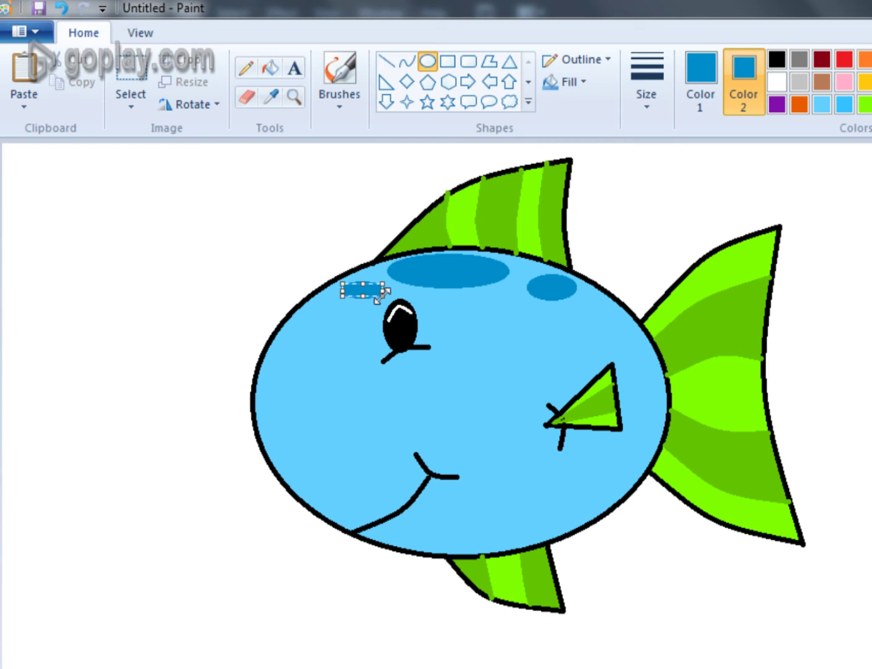
Step: Add three darker blue spots: a small one below the wide spot's rear end, a wide oval above the side fin and a small one at the forehead
{"action": "left_click_drag", "start_coordinate": [488, 290], "coordinate": [520, 310]}
{"action": "left_click_drag", "start_coordinate": [621, 299], "coordinate": [587, 331]}
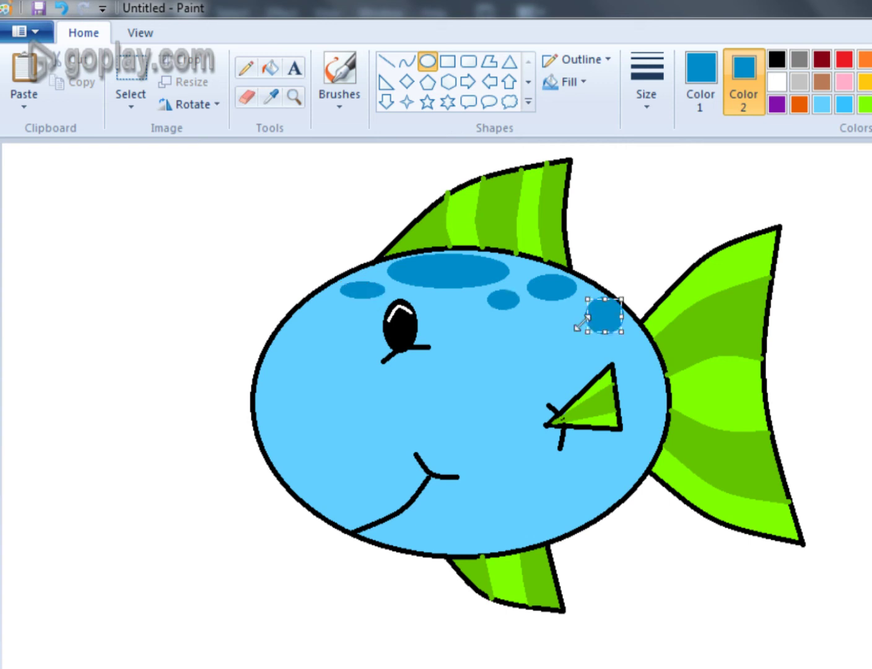
{"action": "left_click_drag", "start_coordinate": [583, 324], "coordinate": [562, 323]}
{"action": "left_click_drag", "start_coordinate": [622, 299], "coordinate": [625, 302]}
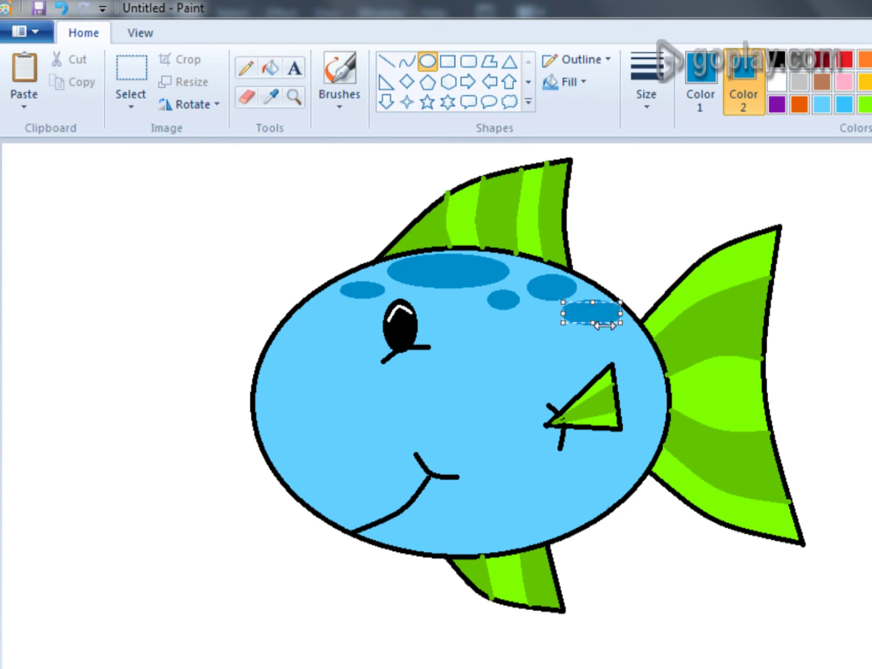
{"action": "left_click_drag", "start_coordinate": [600, 325], "coordinate": [585, 335]}
{"action": "left_click_drag", "start_coordinate": [309, 294], "coordinate": [335, 314]}
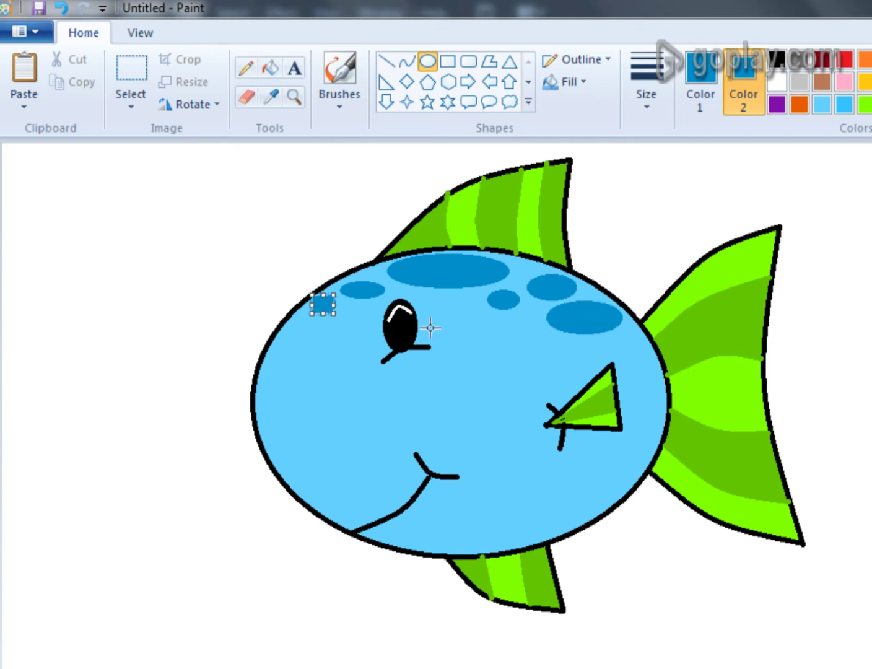